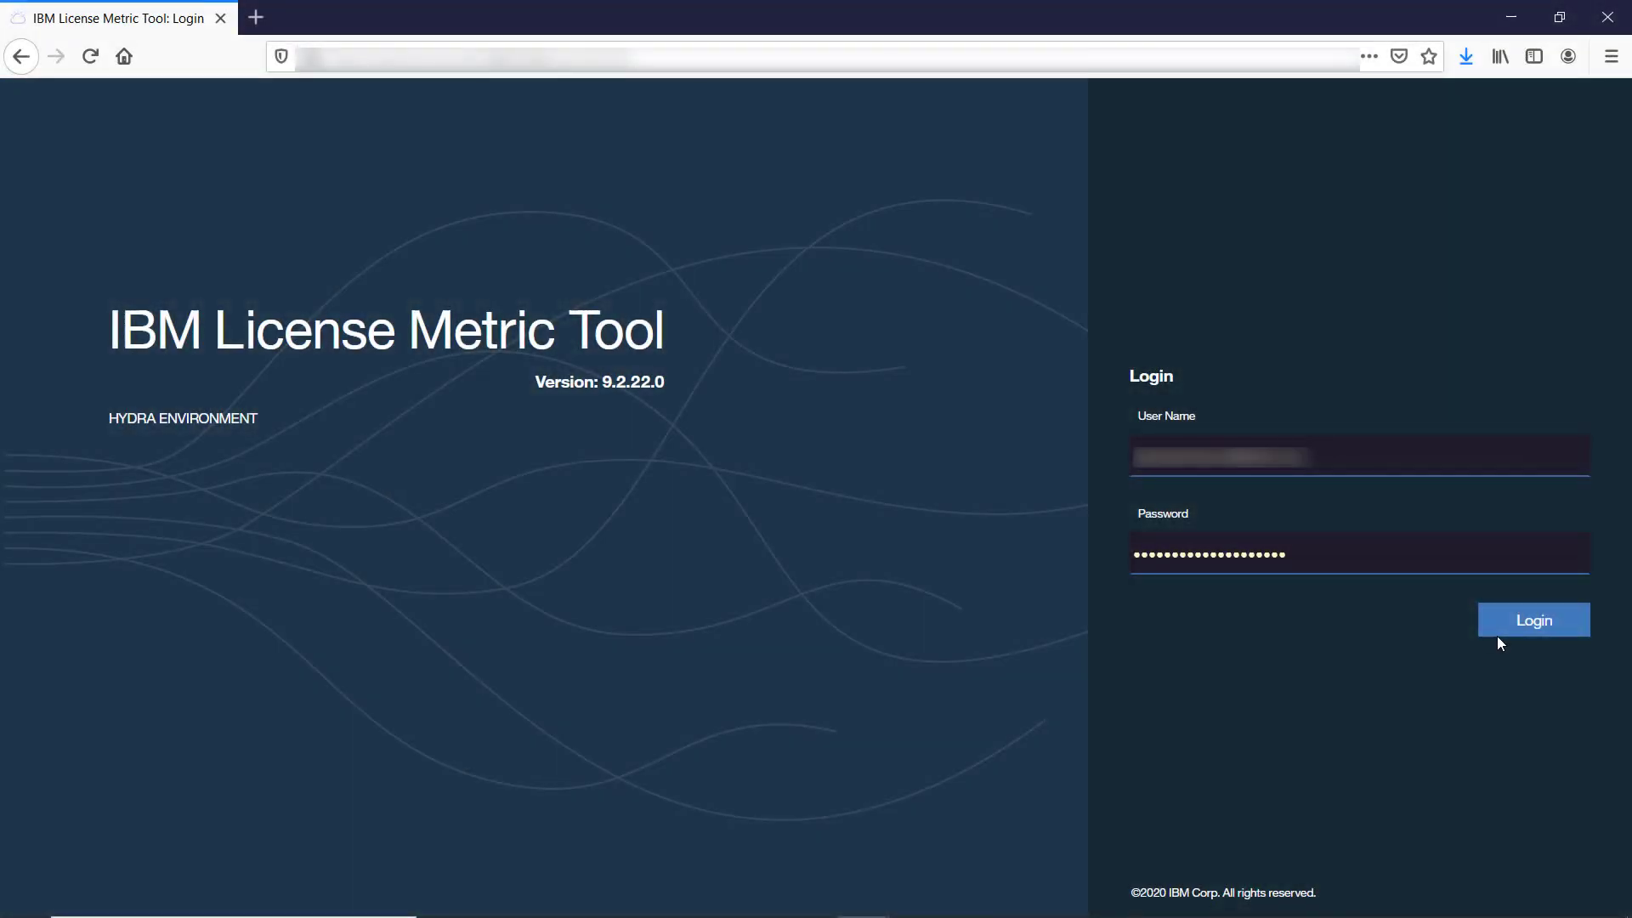
Step: Log in to reach the Overview dashboard and check the To Do List in the header
{"action": "left_click", "coordinate": [1499, 632]}
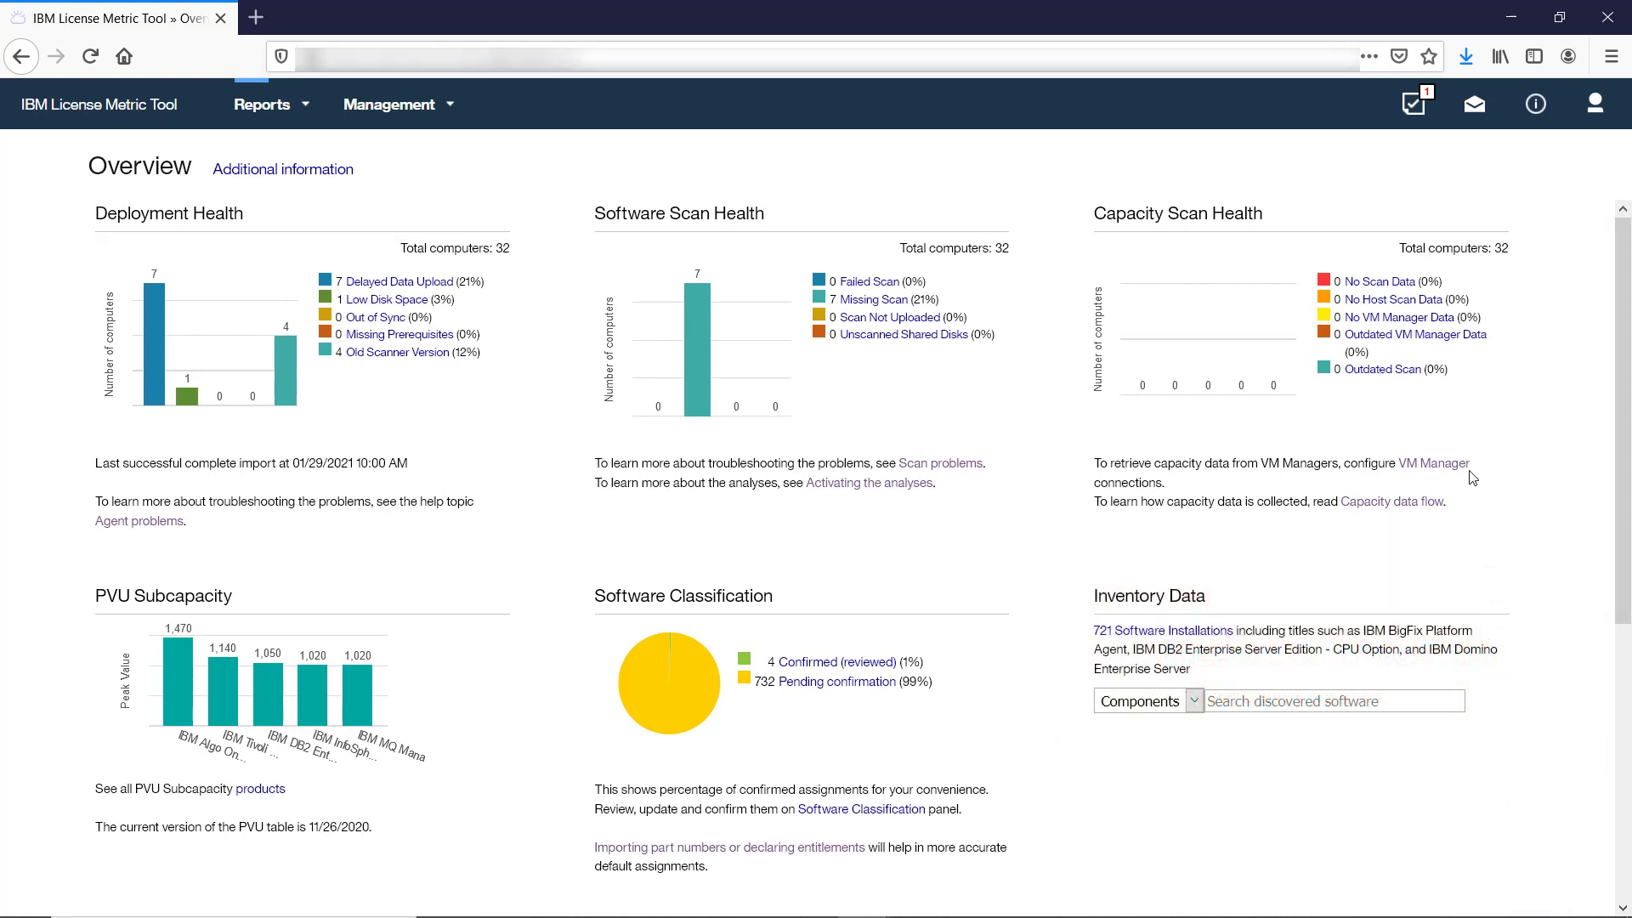
{"action": "left_click", "coordinate": [1402, 119]}
Step: Go to Management > VM Managers to see the eight VM manager connections
{"action": "left_click", "coordinate": [450, 109]}
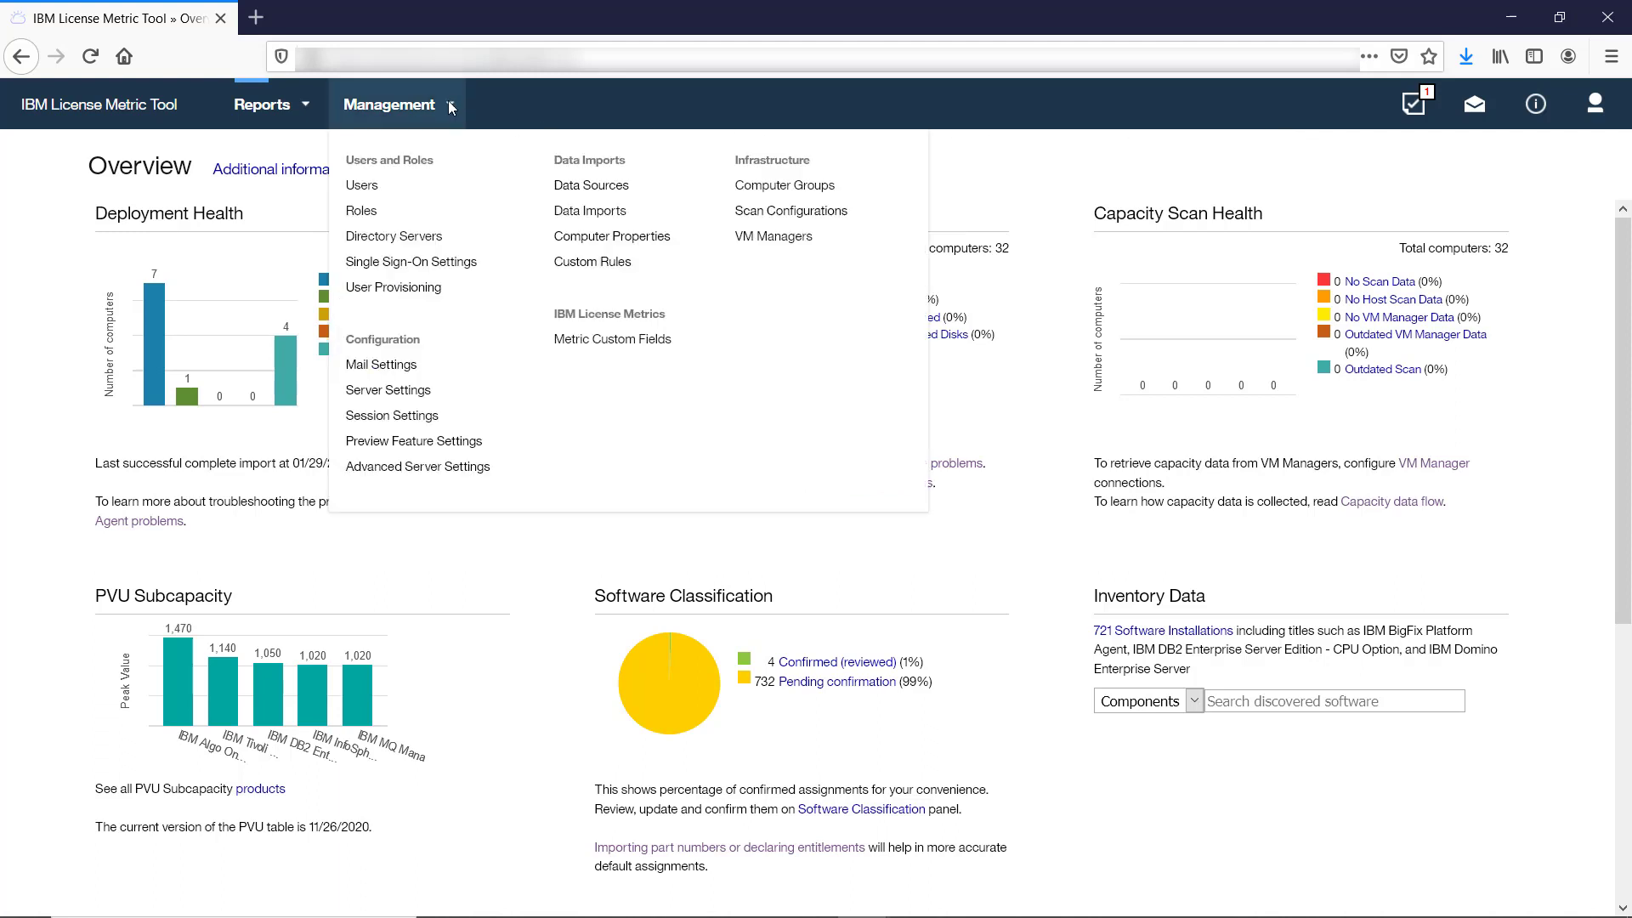
{"action": "left_click", "coordinate": [752, 241]}
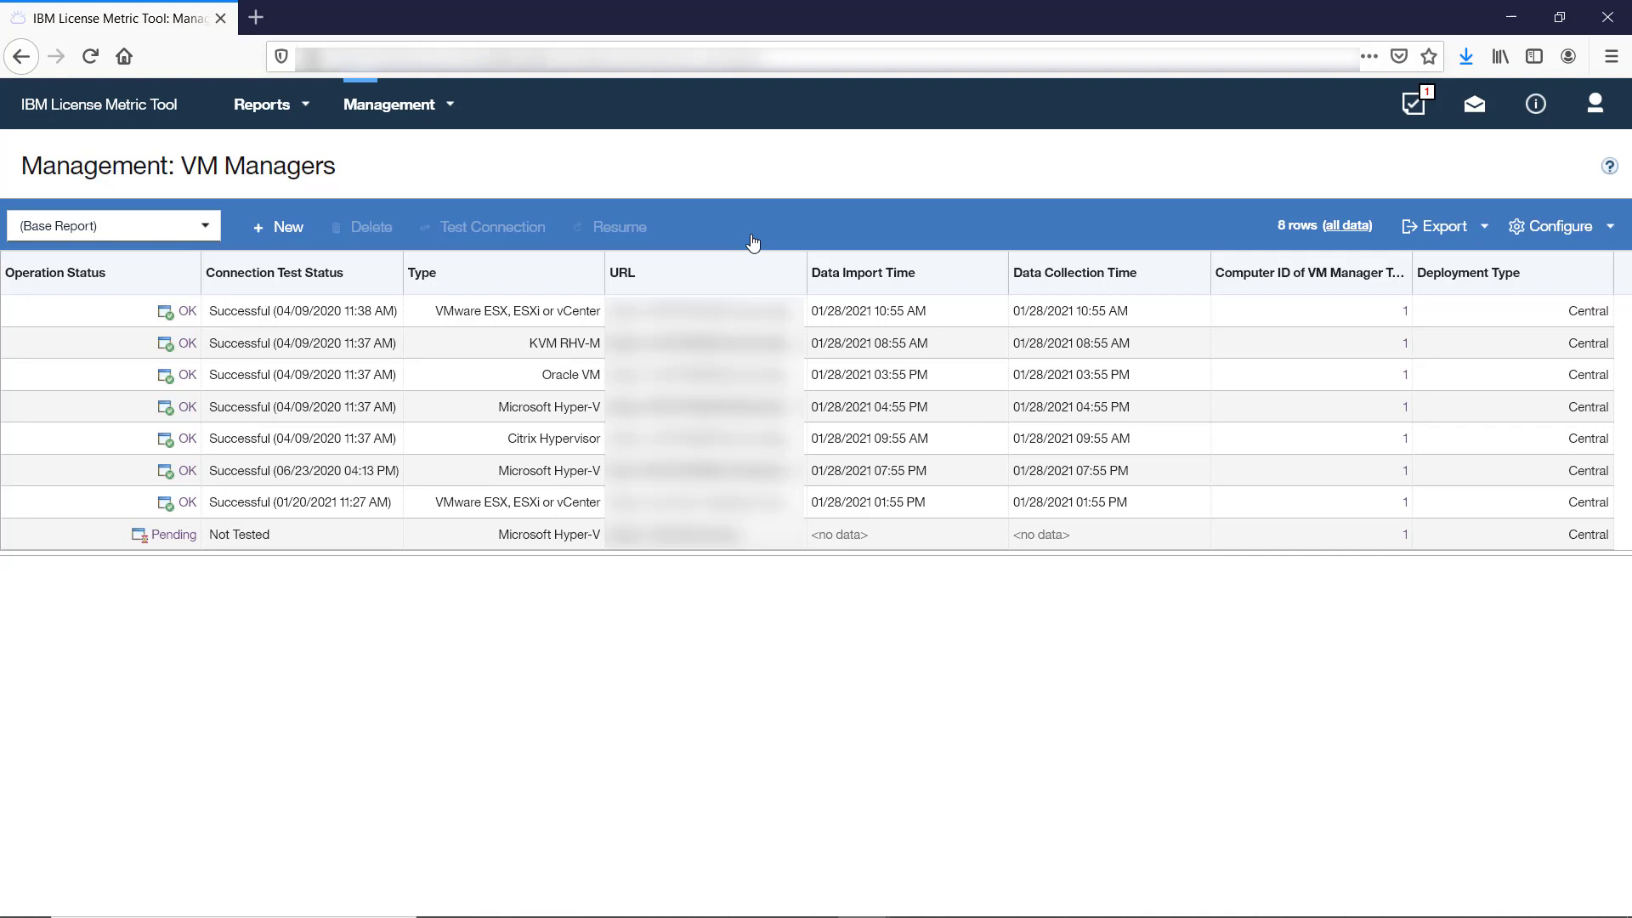
Step: Set Active Reports as entitled in the Products & Metrics report
{"action": "left_click", "coordinate": [307, 106]}
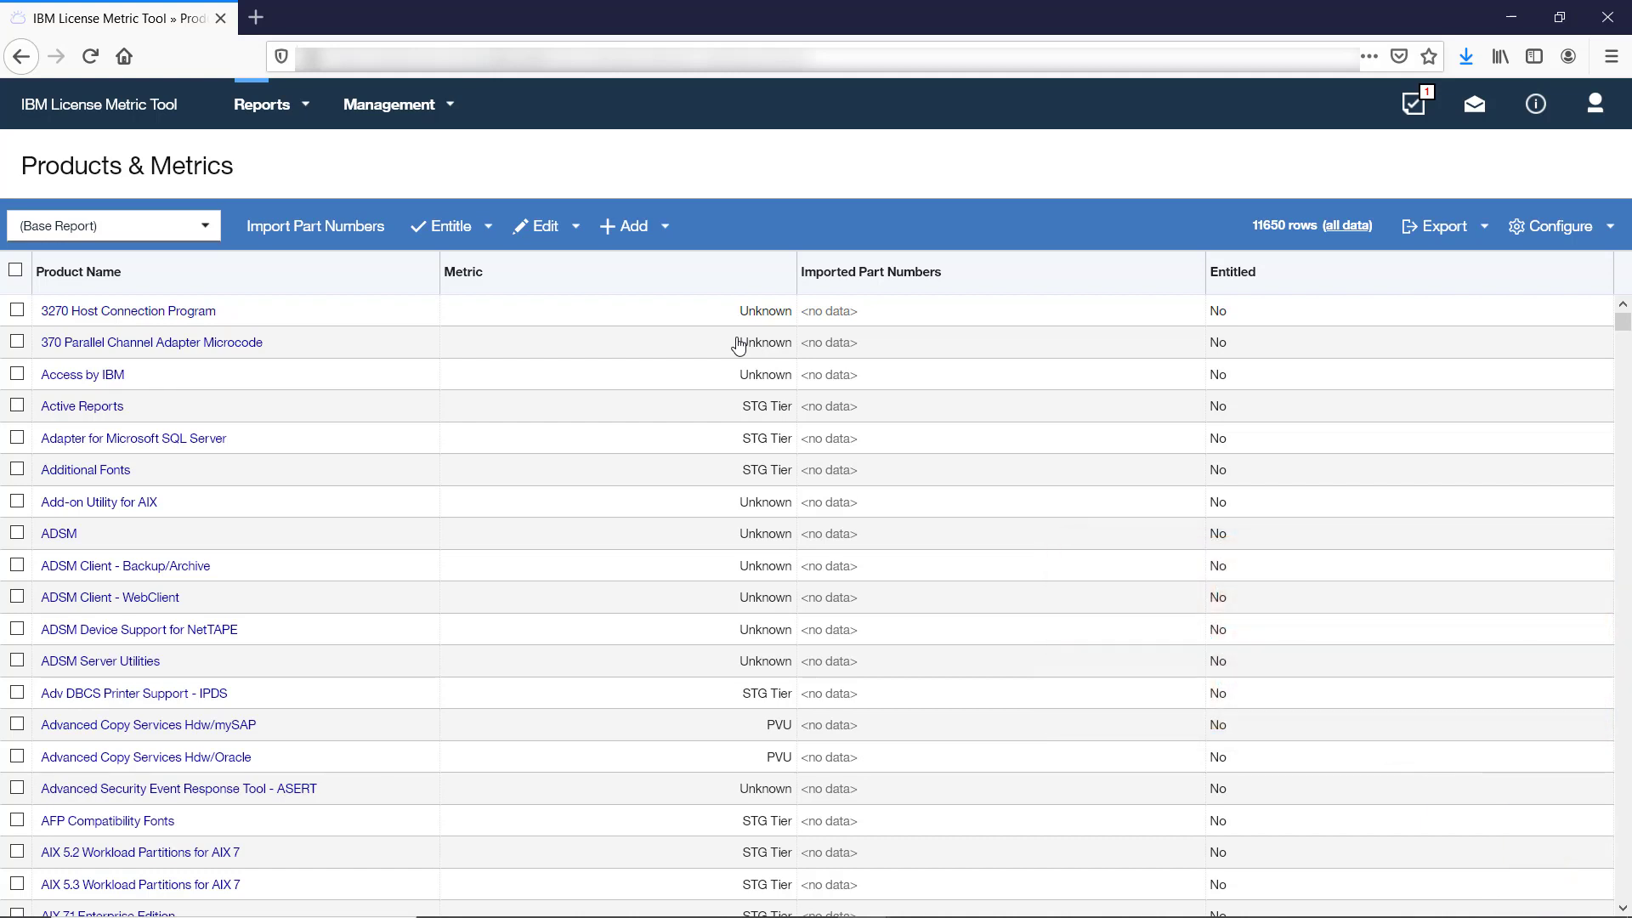
{"action": "left_click", "coordinate": [723, 401]}
{"action": "left_click", "coordinate": [486, 226]}
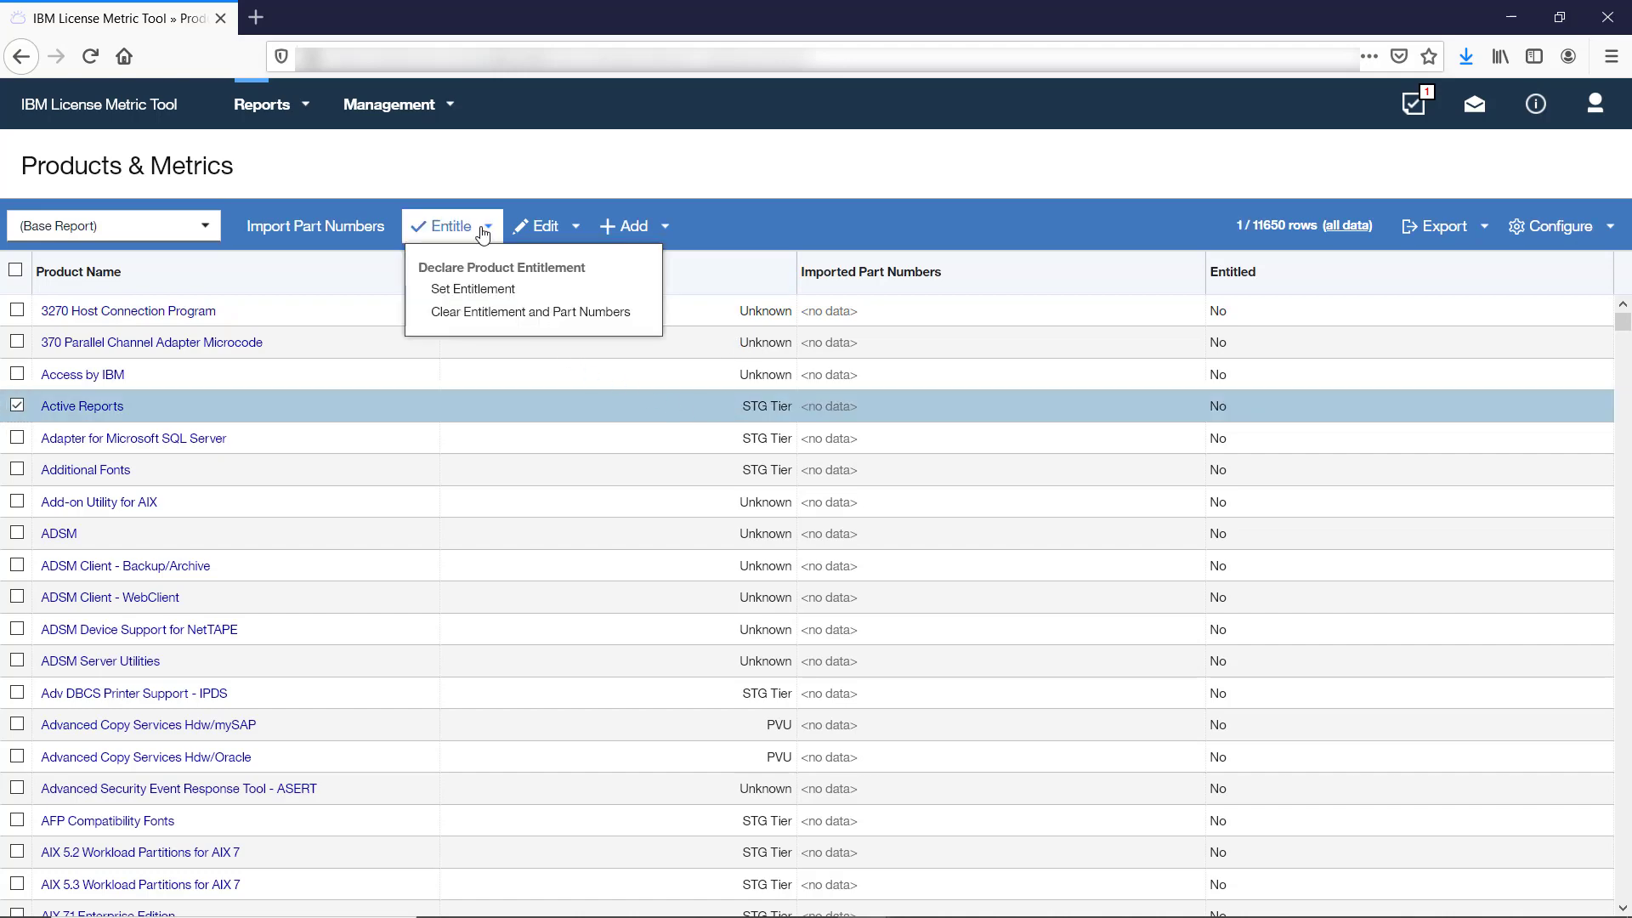
{"action": "left_click", "coordinate": [484, 294]}
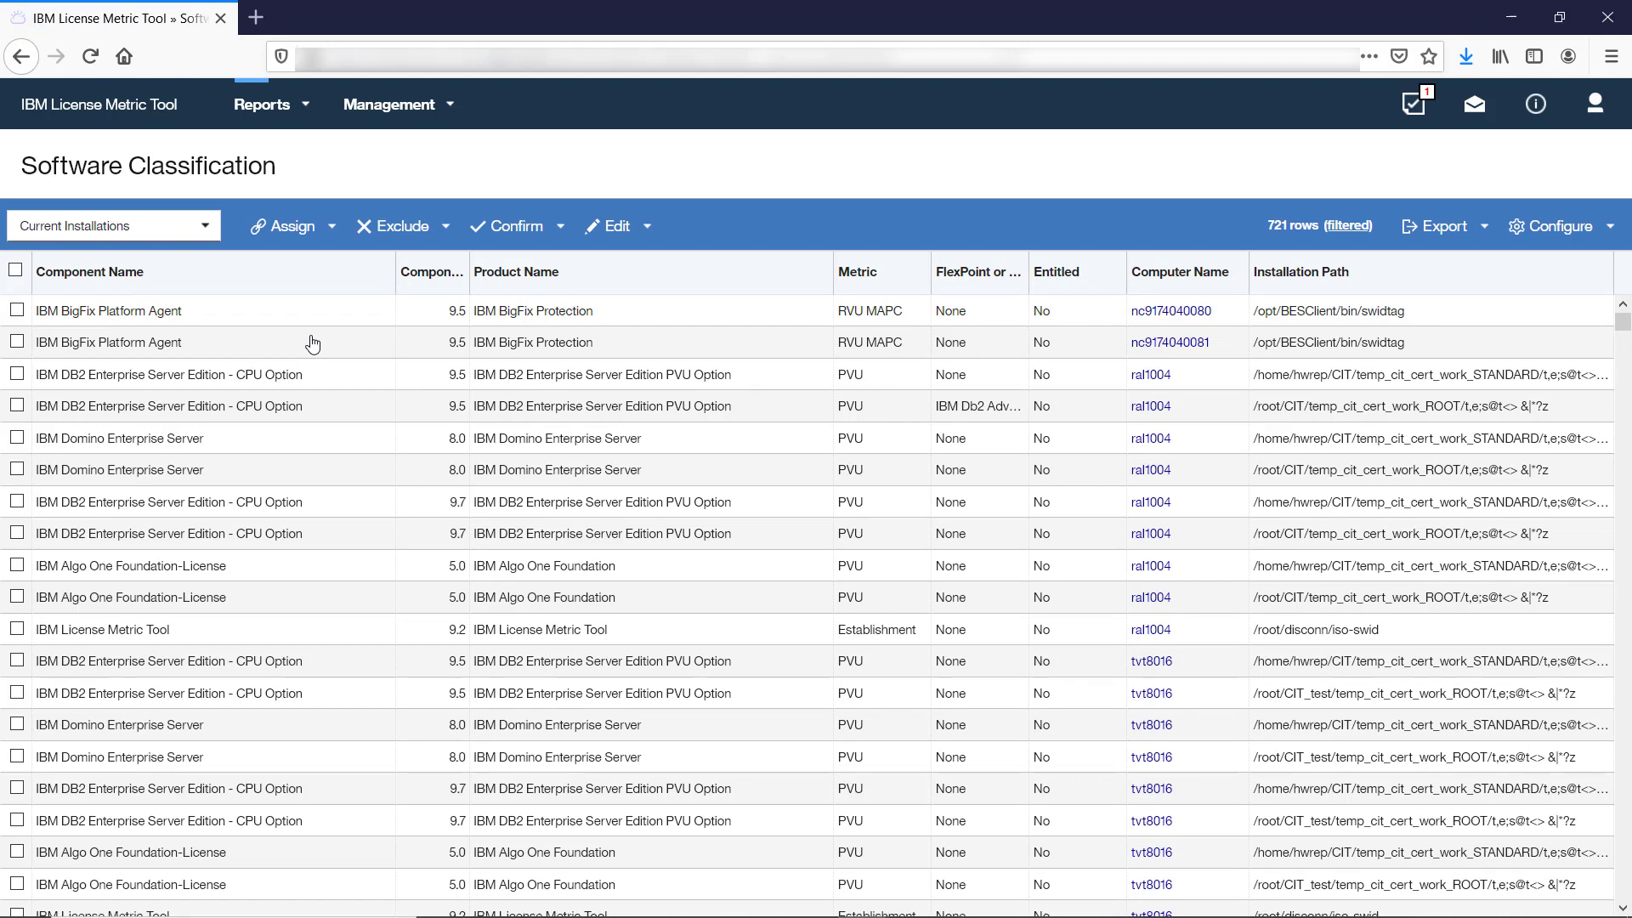
Step: Confirm the classification of the second BigFix Platform Agent component
{"action": "left_click", "coordinate": [311, 338]}
{"action": "left_click", "coordinate": [502, 240]}
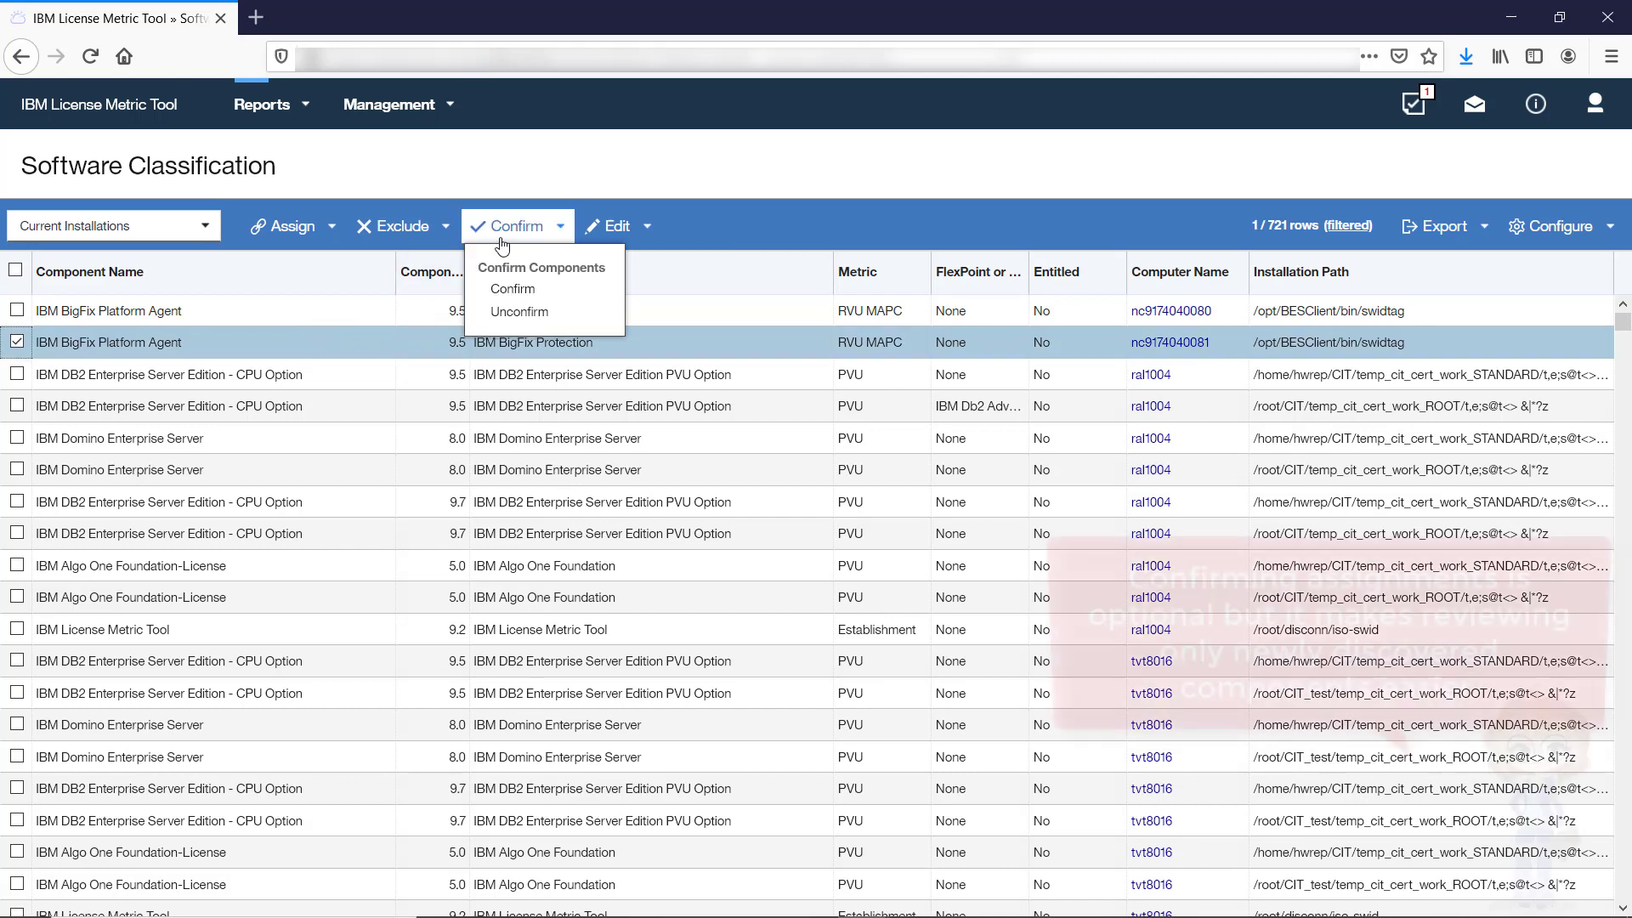
{"action": "left_click", "coordinate": [510, 289]}
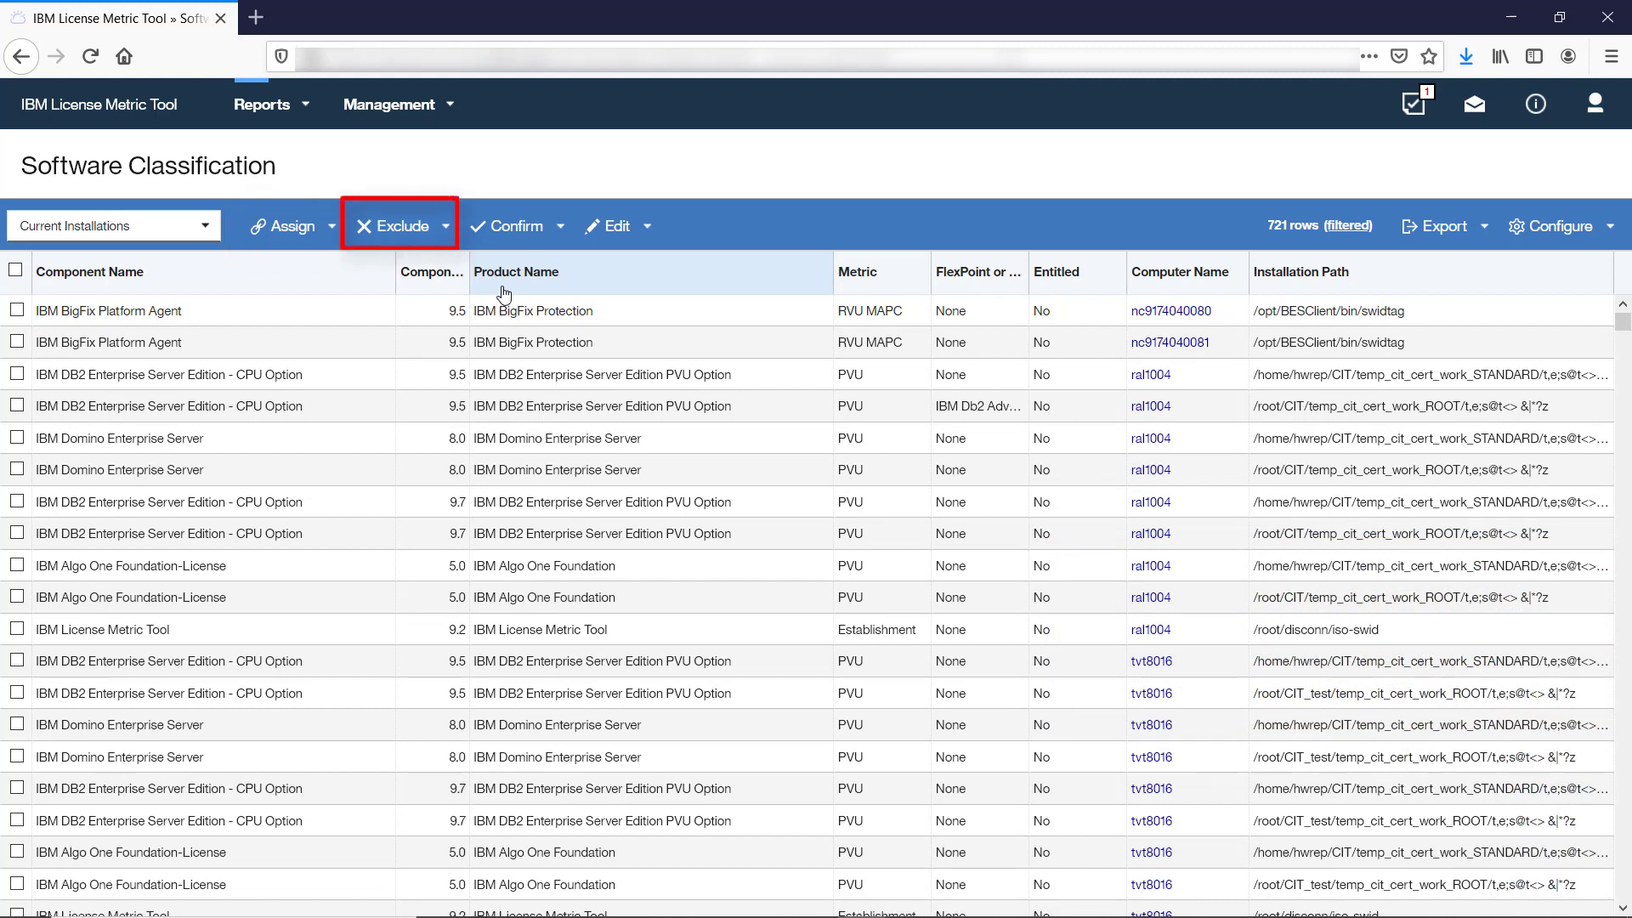
Step: Assign the DB2 CPU Option installation on ral1004 to the Db2 Advanced Edition Cloud Pak bundle
{"action": "left_click", "coordinate": [499, 374]}
{"action": "left_click", "coordinate": [332, 228]}
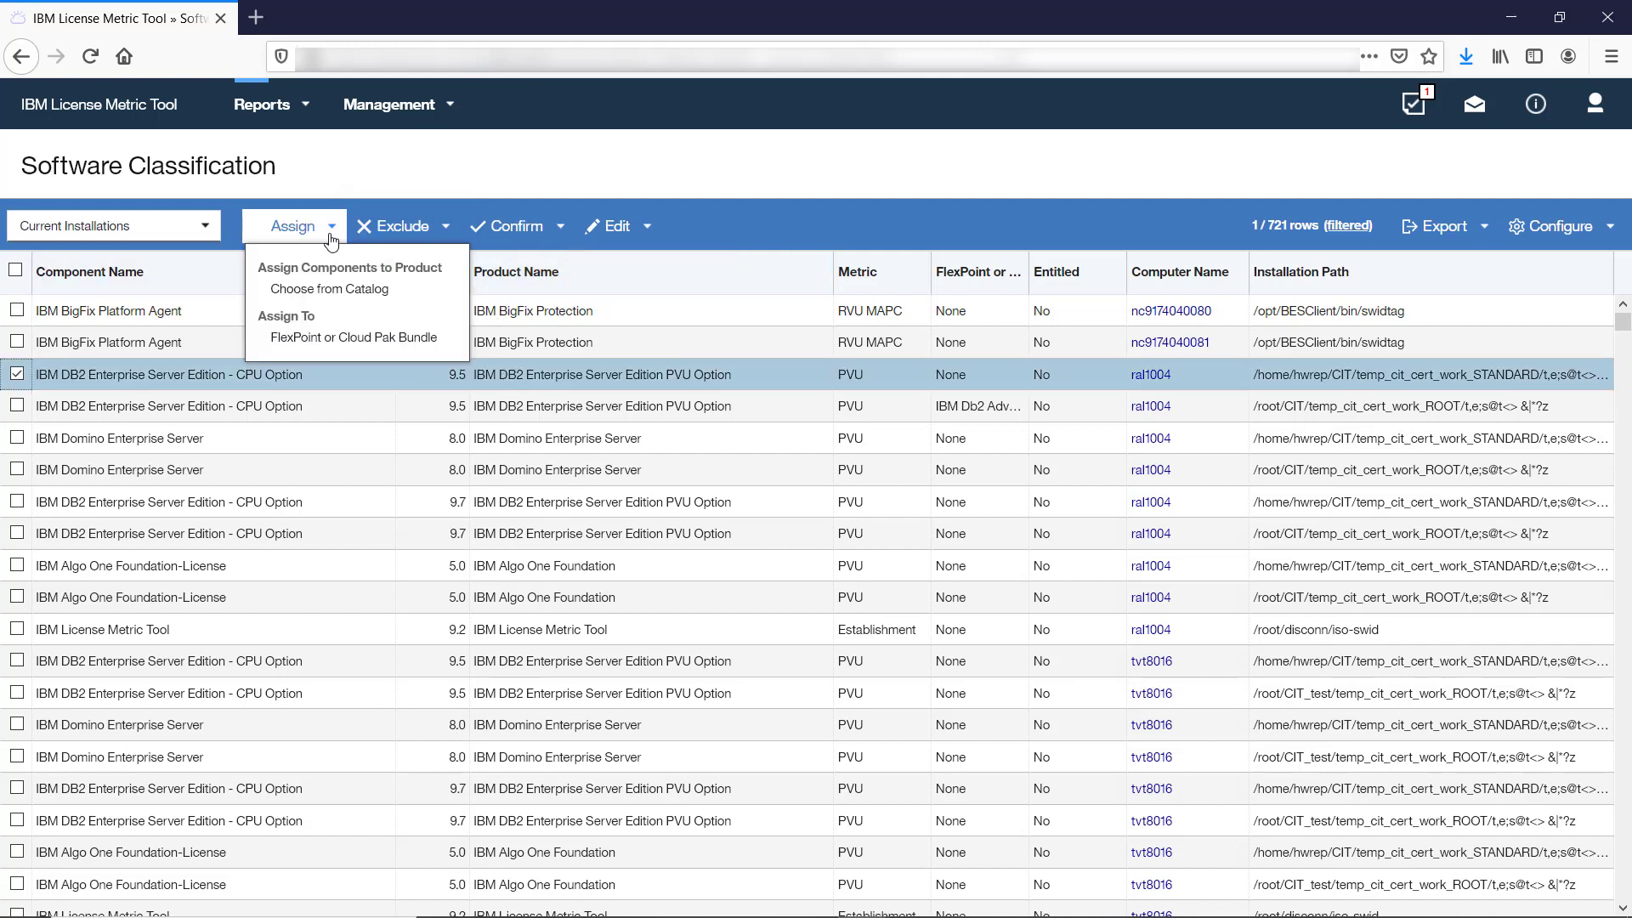
{"action": "left_click", "coordinate": [333, 338]}
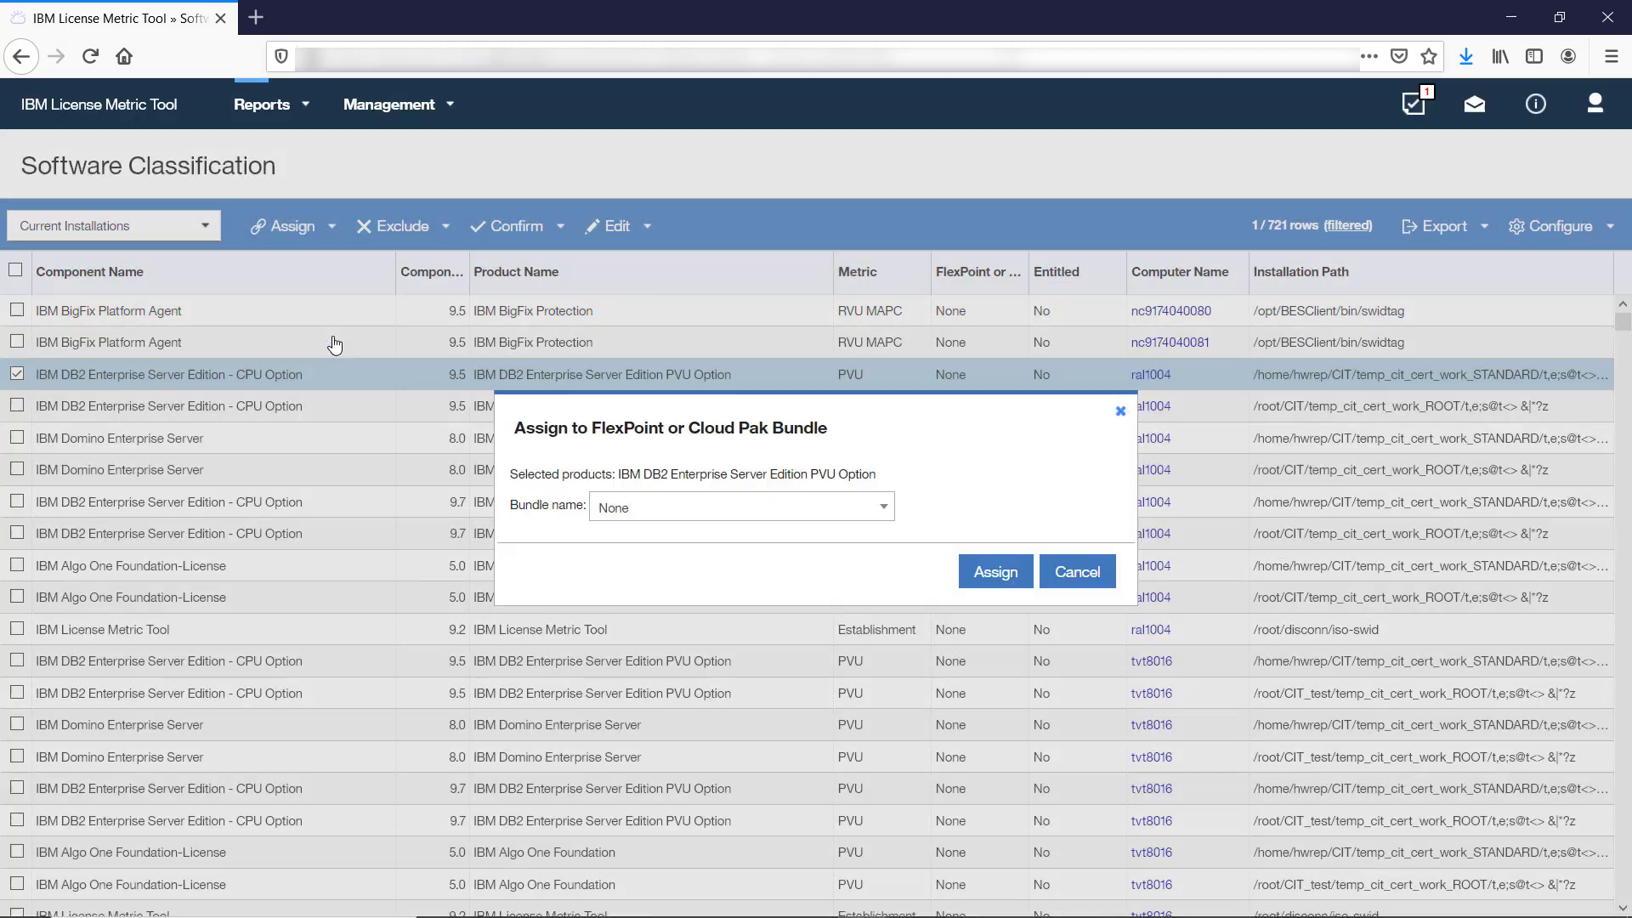
{"action": "left_click", "coordinate": [640, 516]}
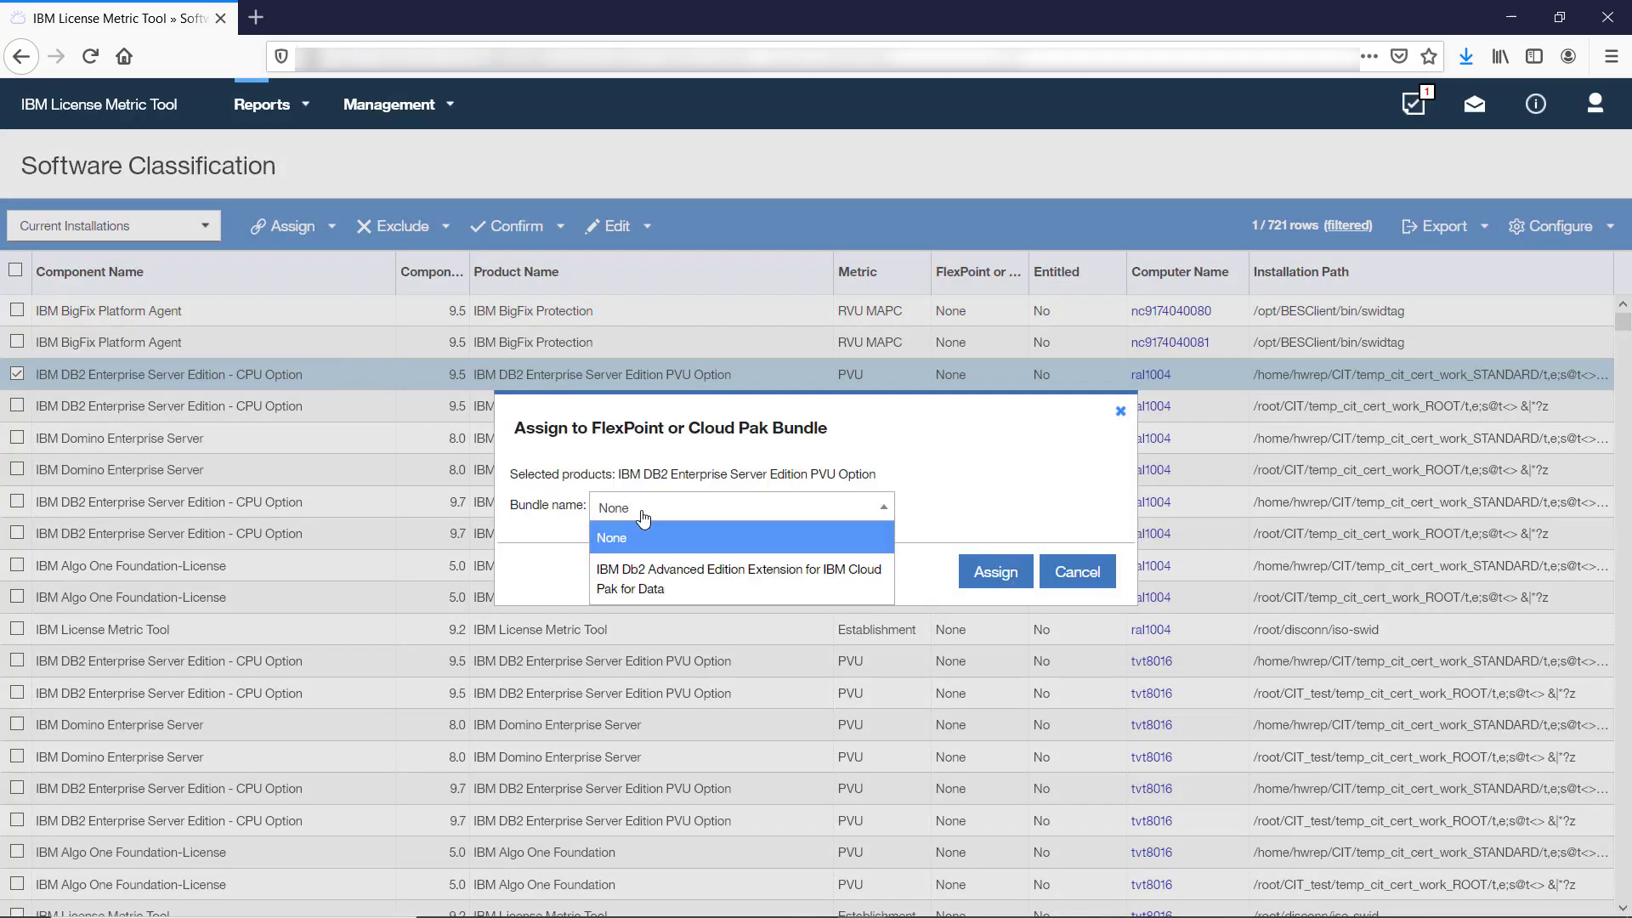
{"action": "left_click", "coordinate": [642, 573]}
{"action": "left_click", "coordinate": [978, 585]}
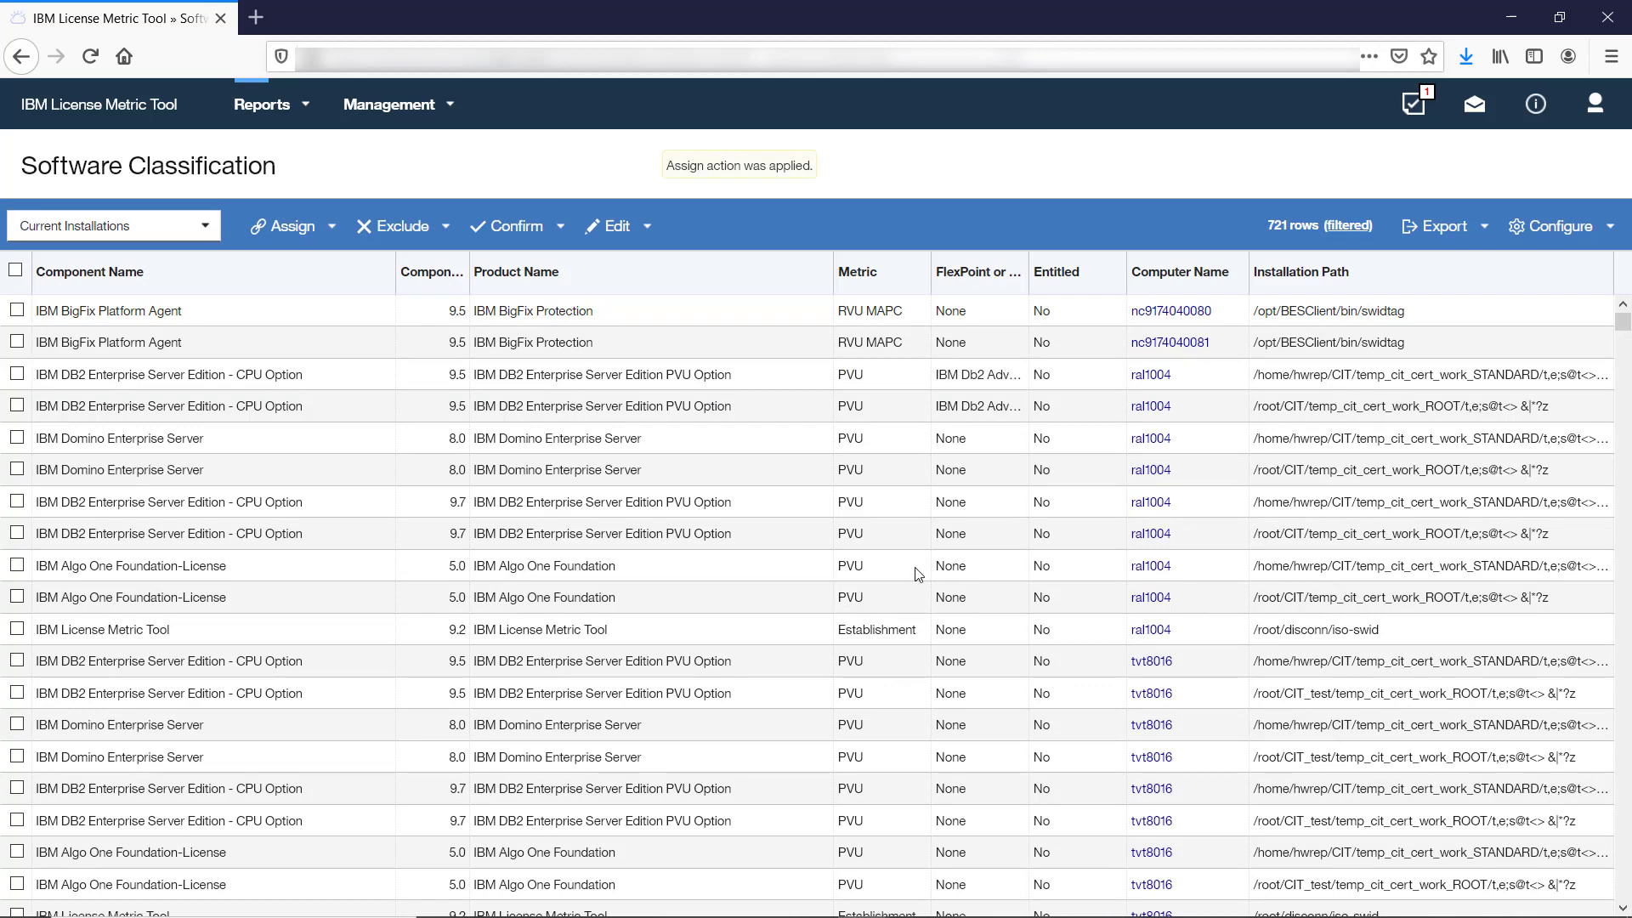
{"action": "left_click", "coordinate": [309, 102]}
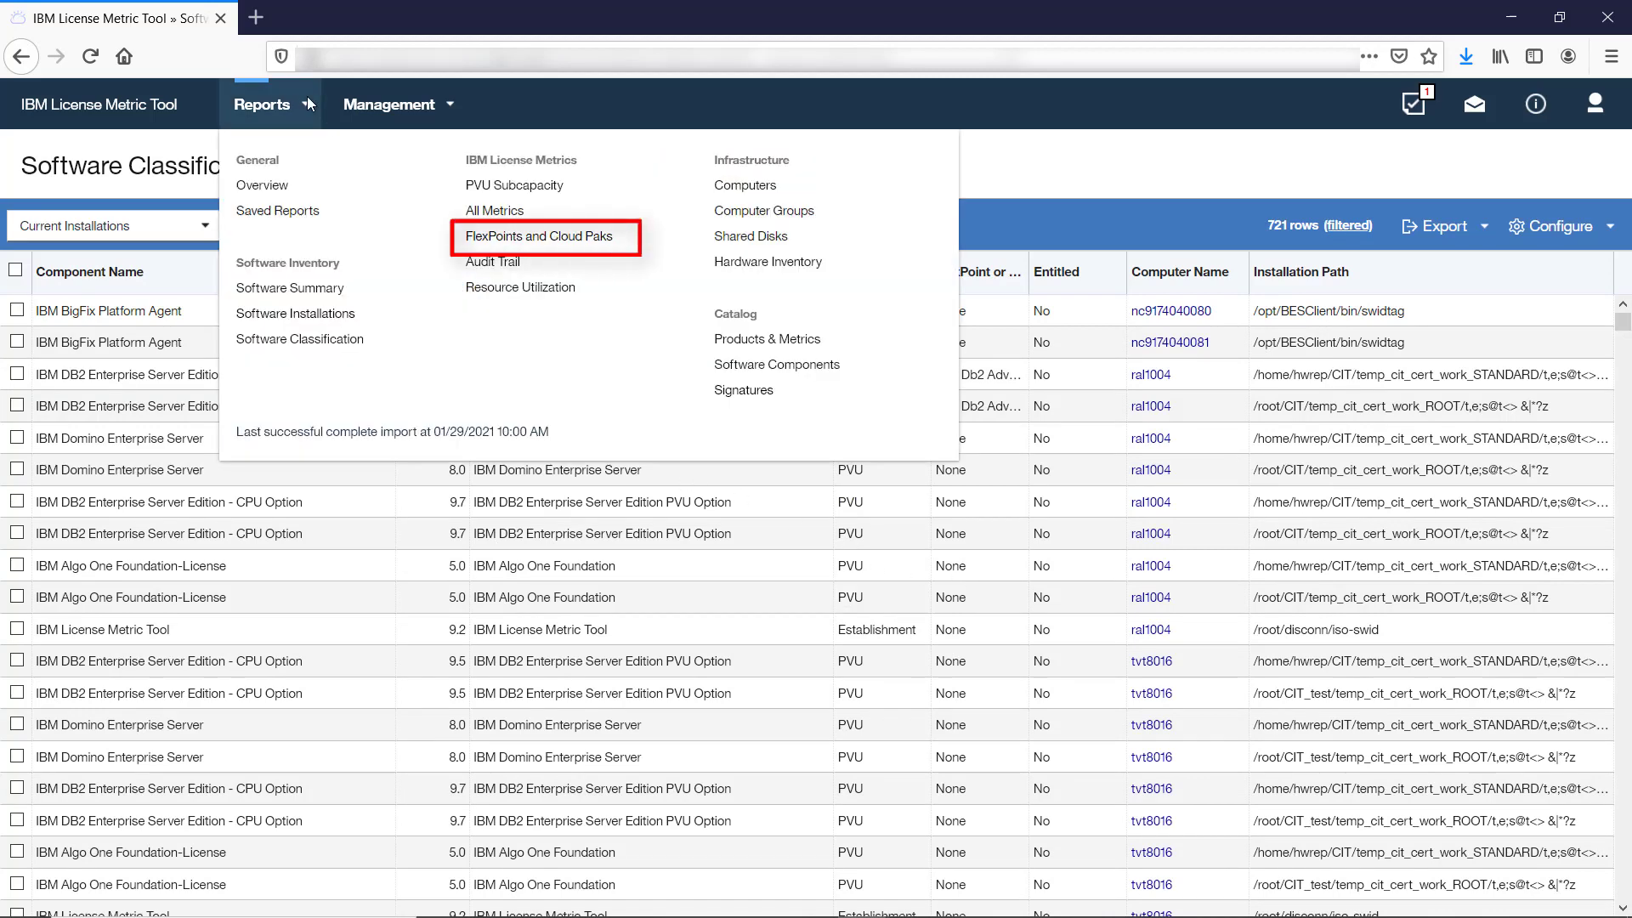
Step: Add the existing needs_review tag to the IBM Domino Enterprise Server installation
{"action": "left_click", "coordinate": [358, 473]}
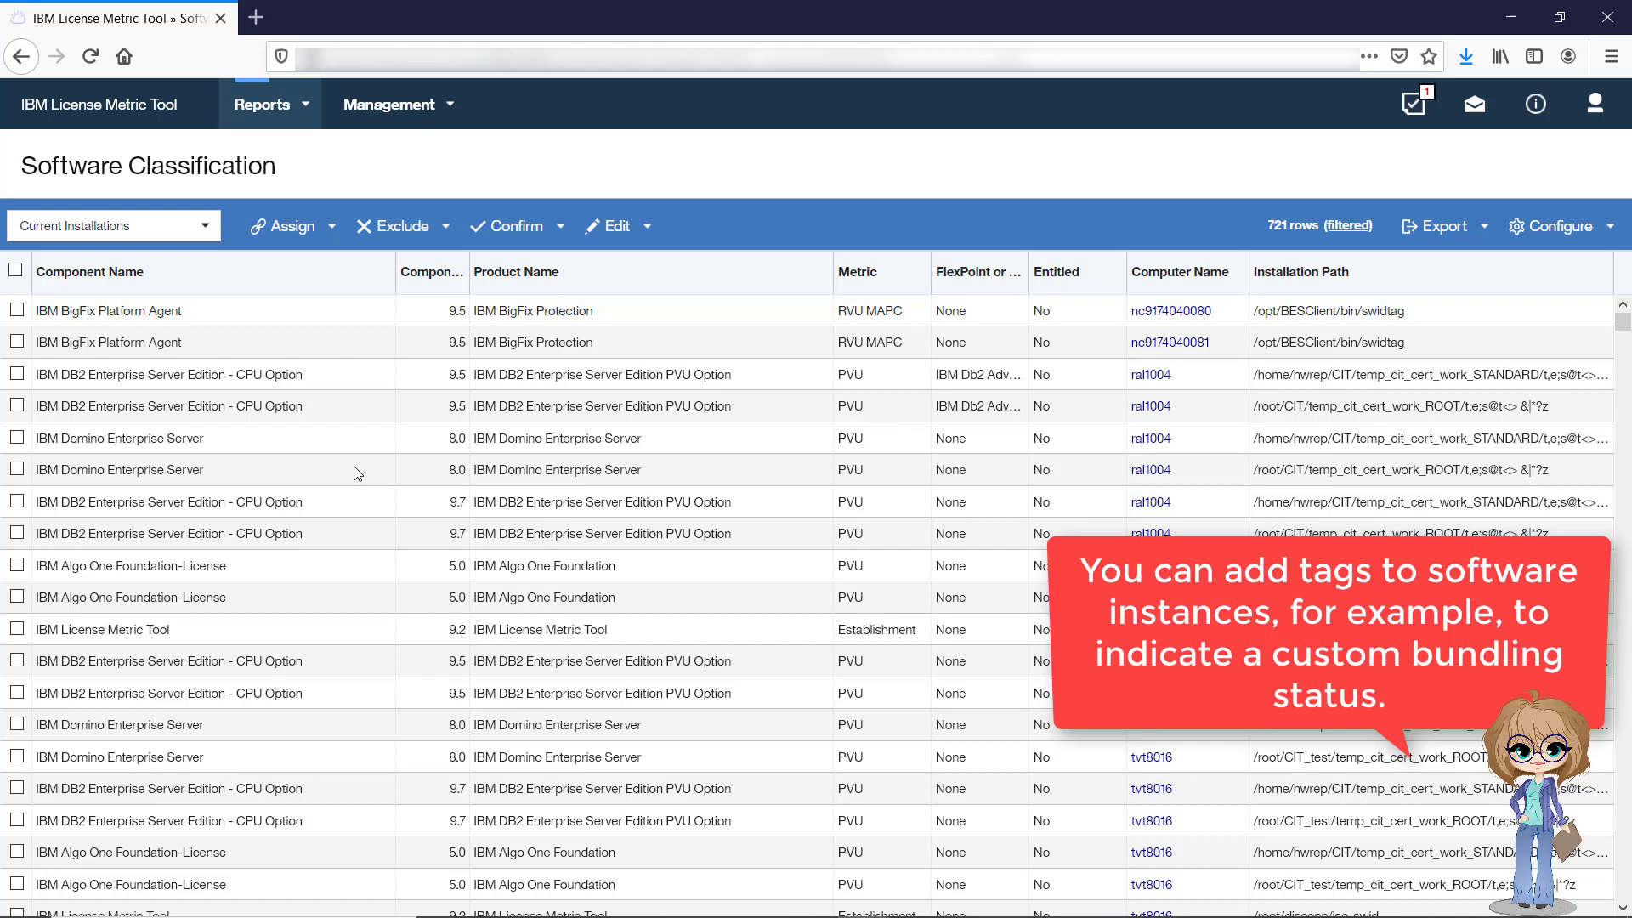
{"action": "left_click", "coordinate": [354, 468]}
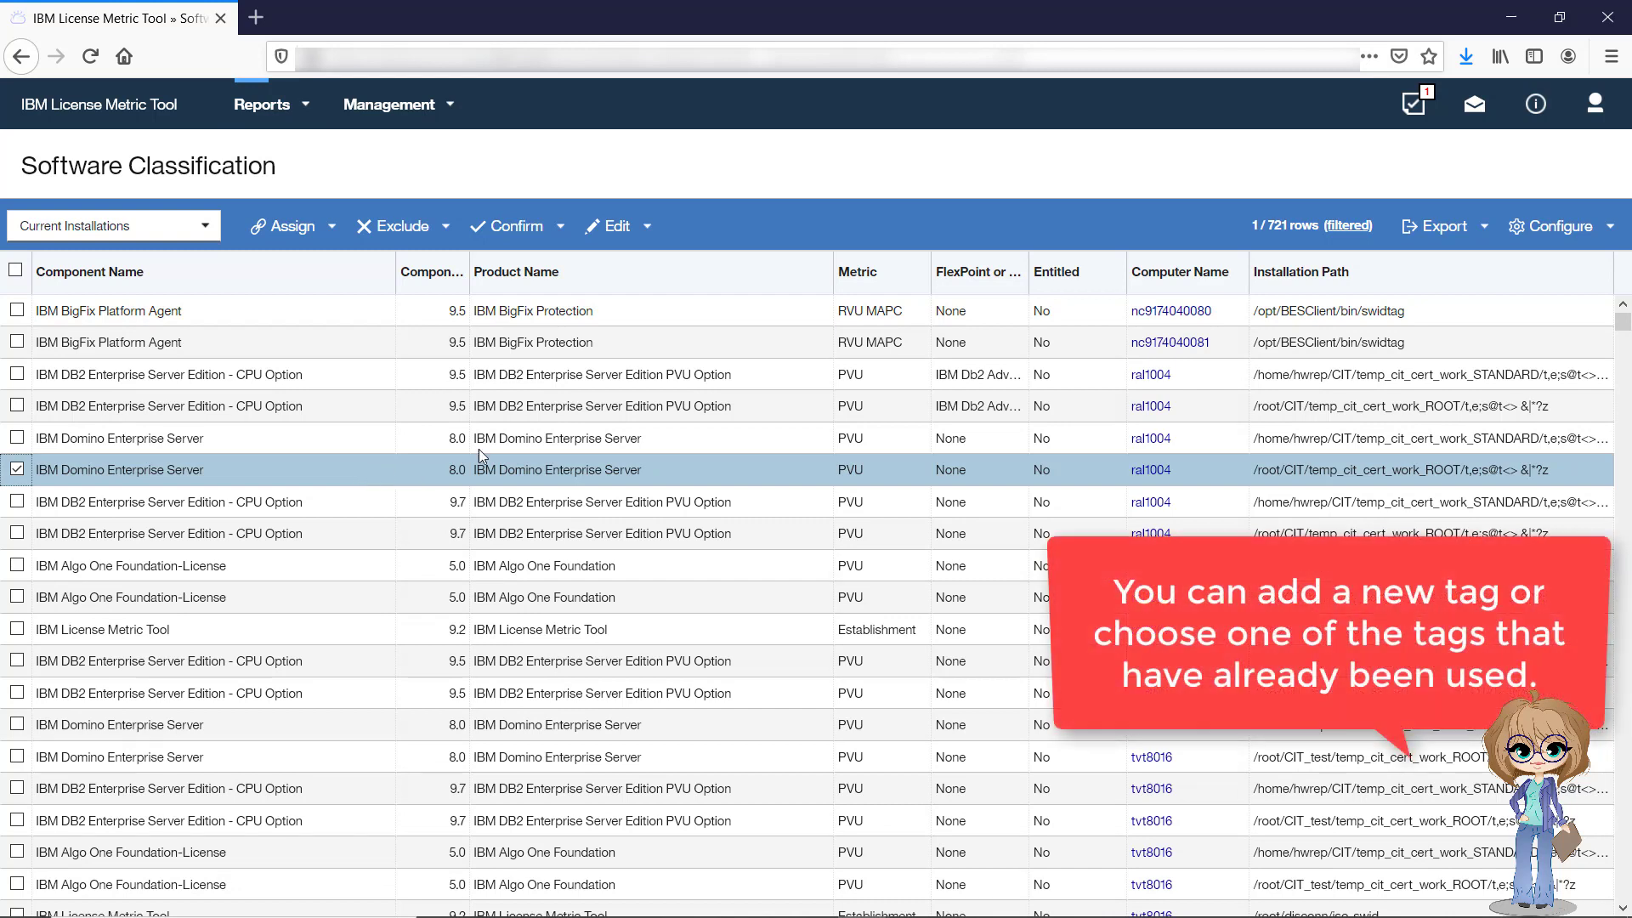
{"action": "left_click", "coordinate": [619, 226]}
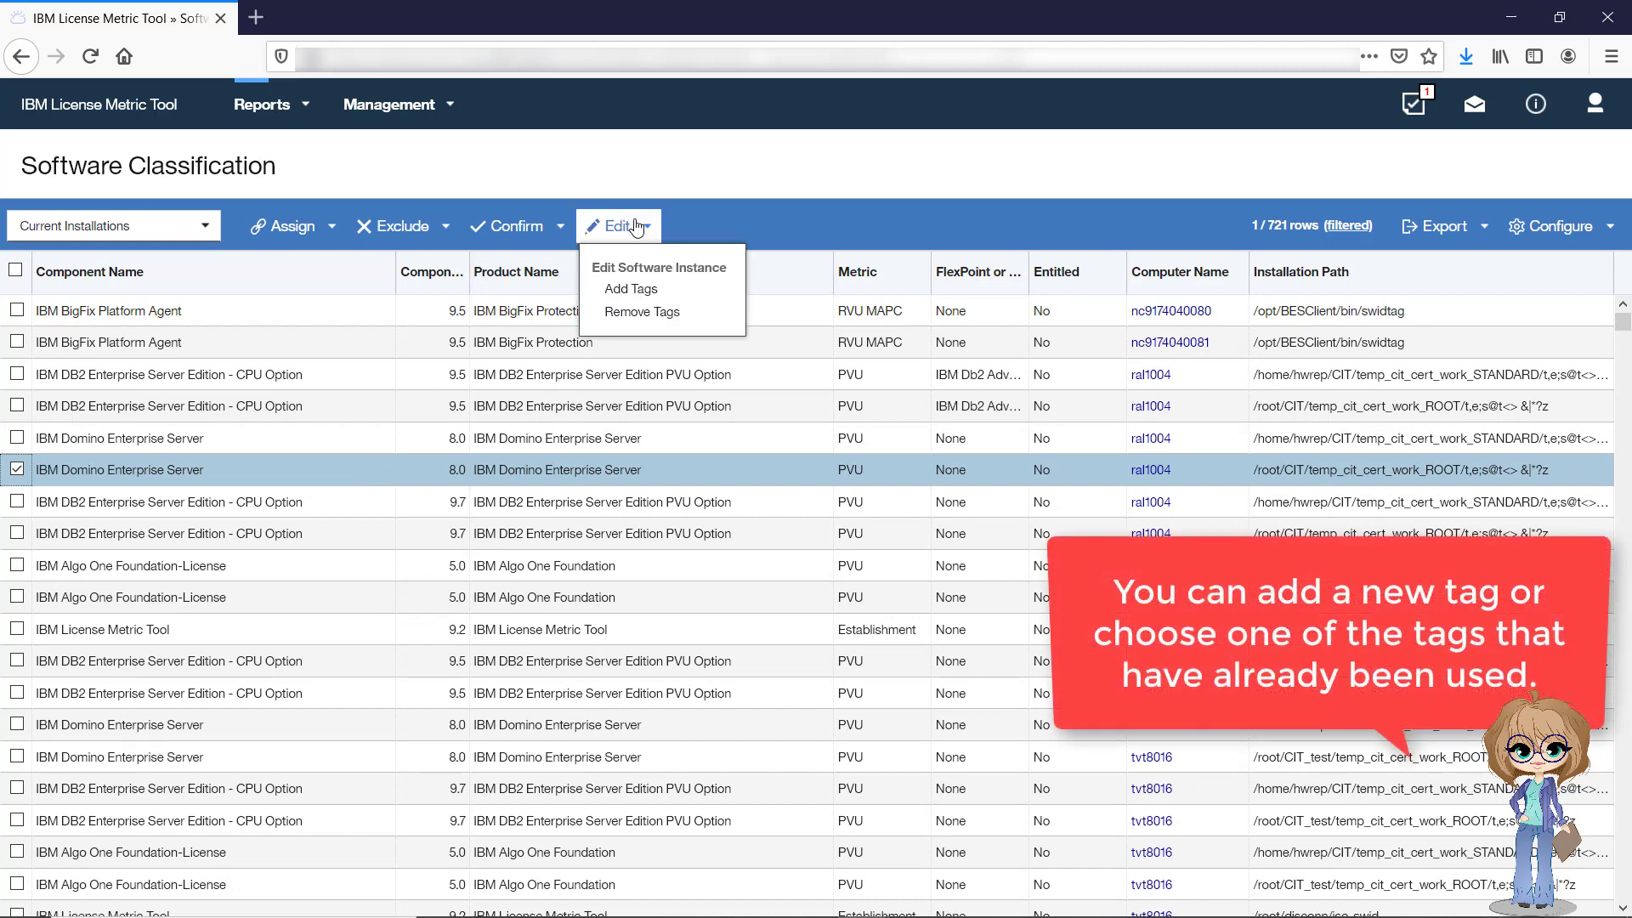
{"action": "left_click", "coordinate": [619, 289]}
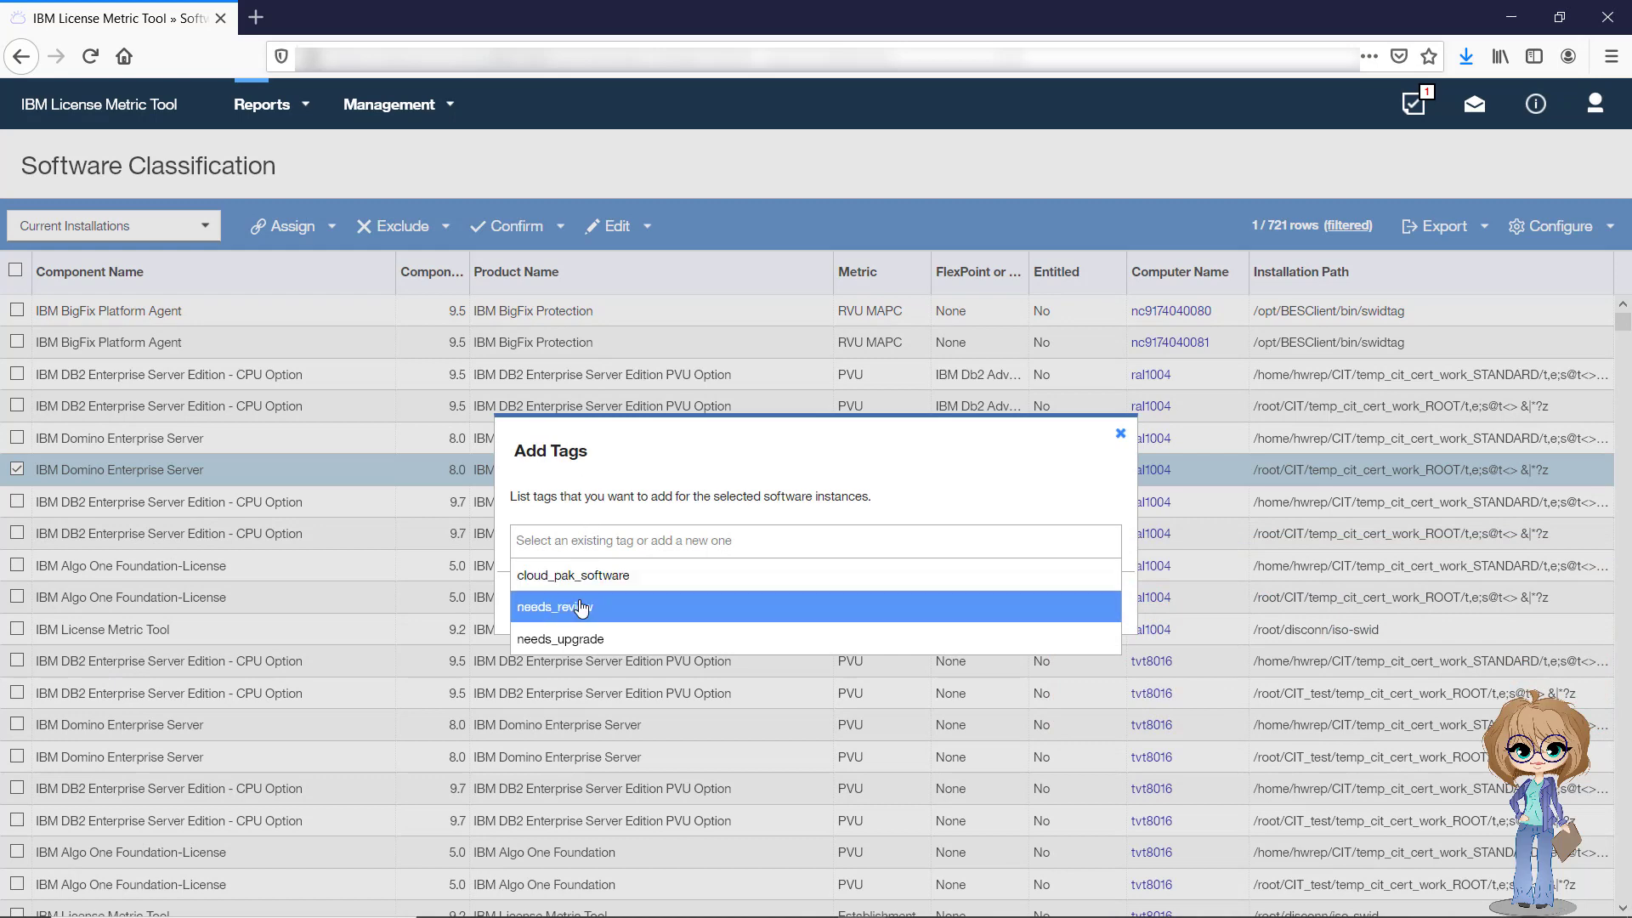
{"action": "left_click", "coordinate": [580, 600]}
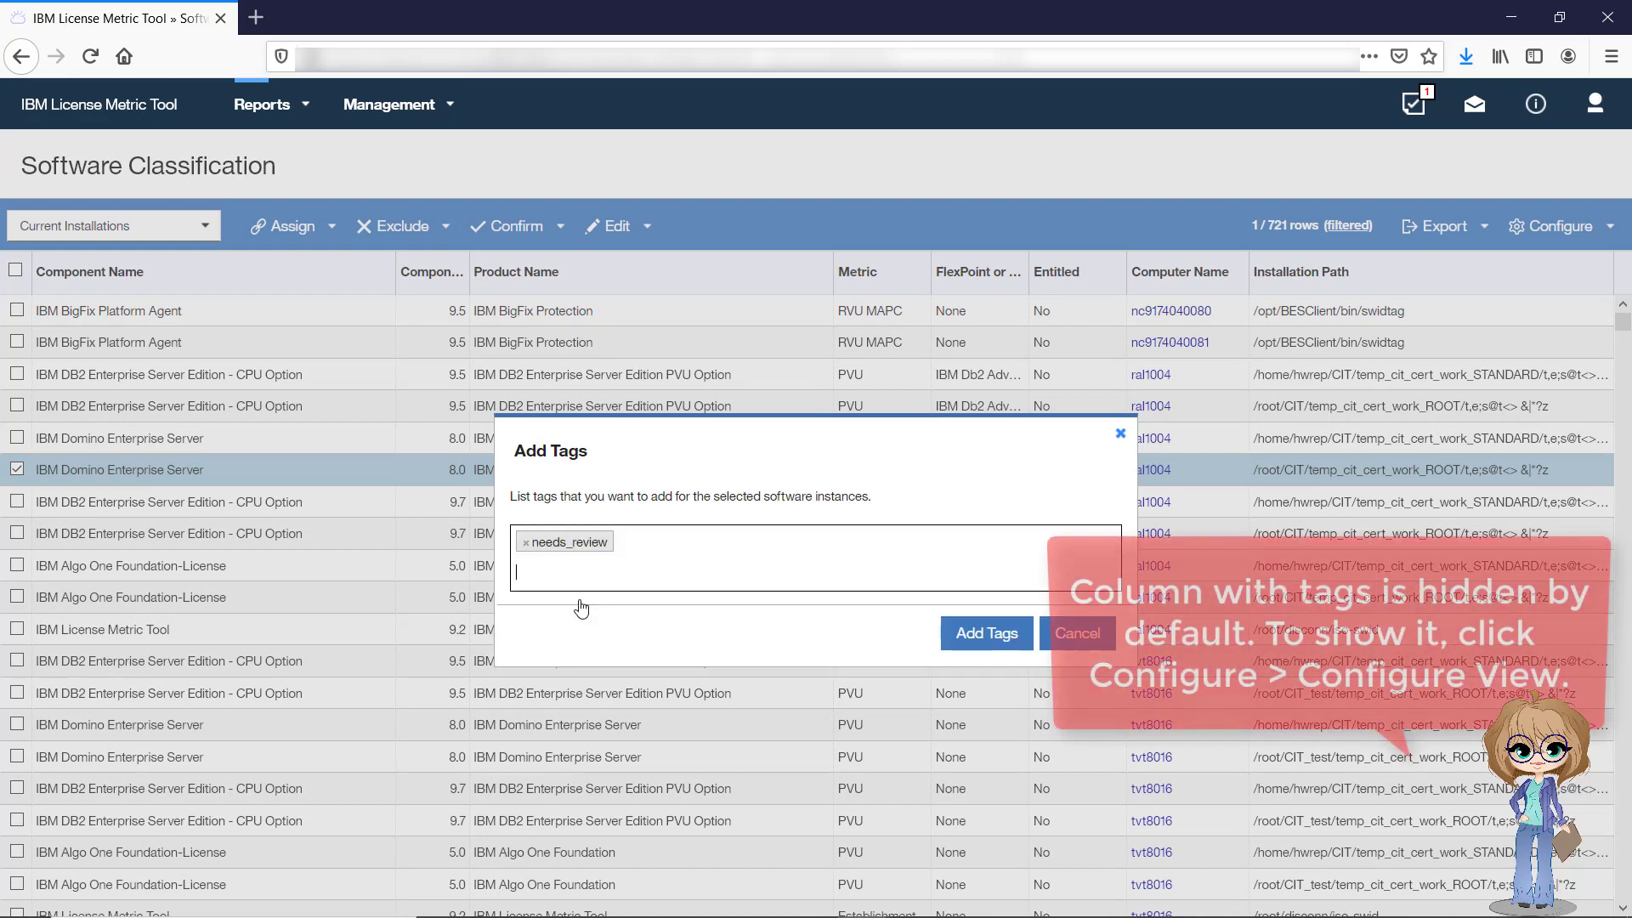
{"action": "left_click", "coordinate": [976, 631]}
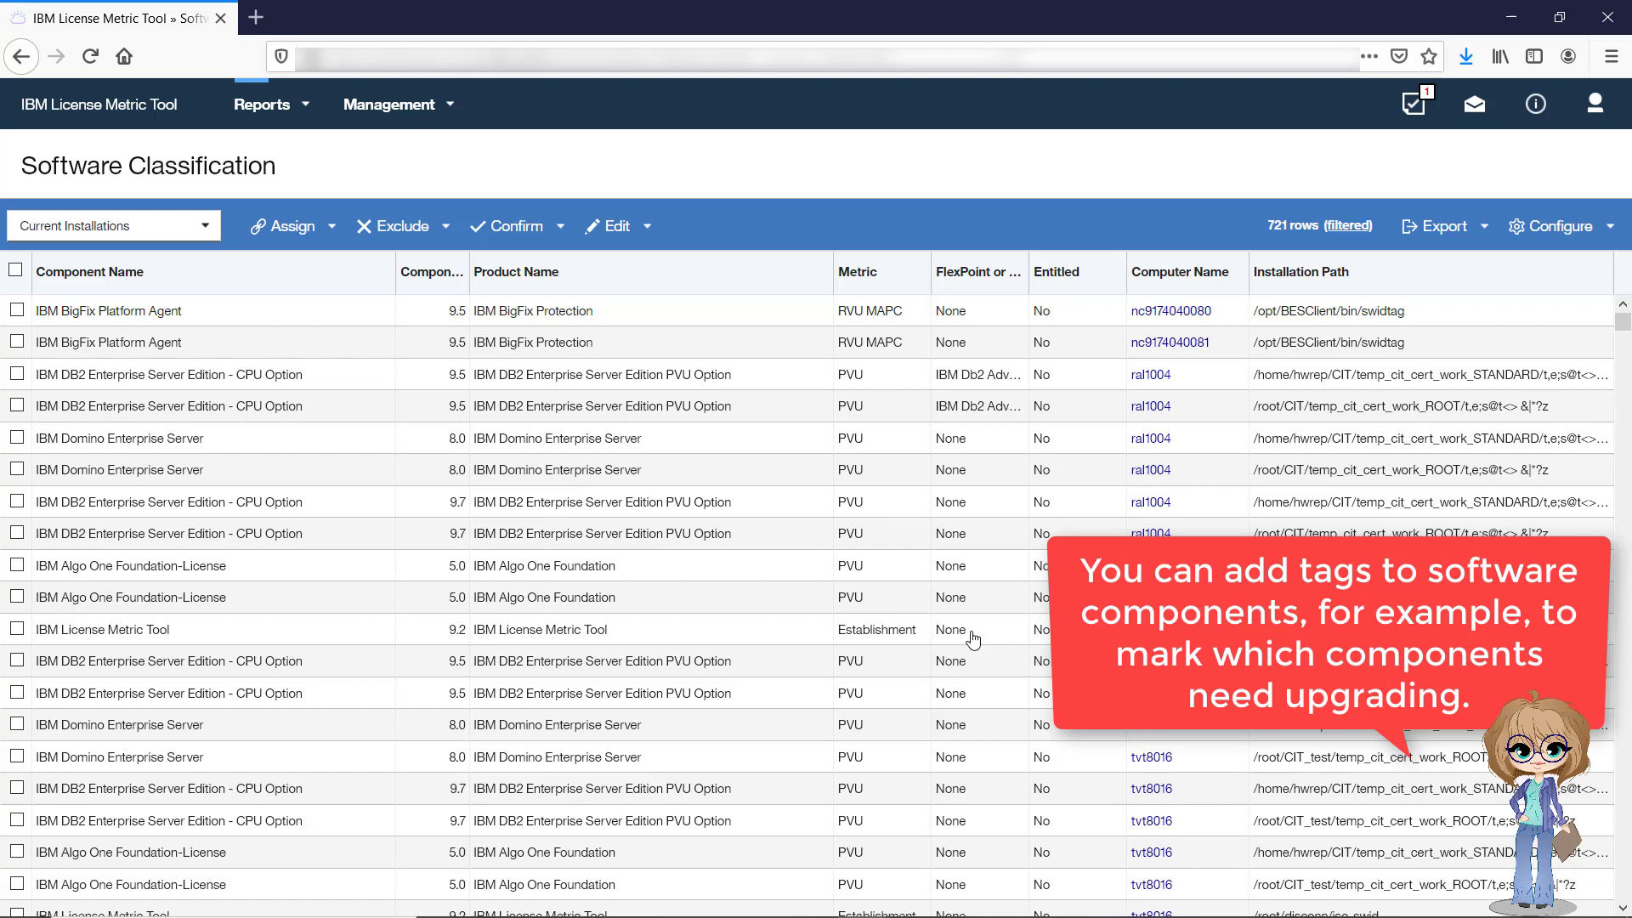
{"action": "mouse_move", "coordinate": [298, 104]}
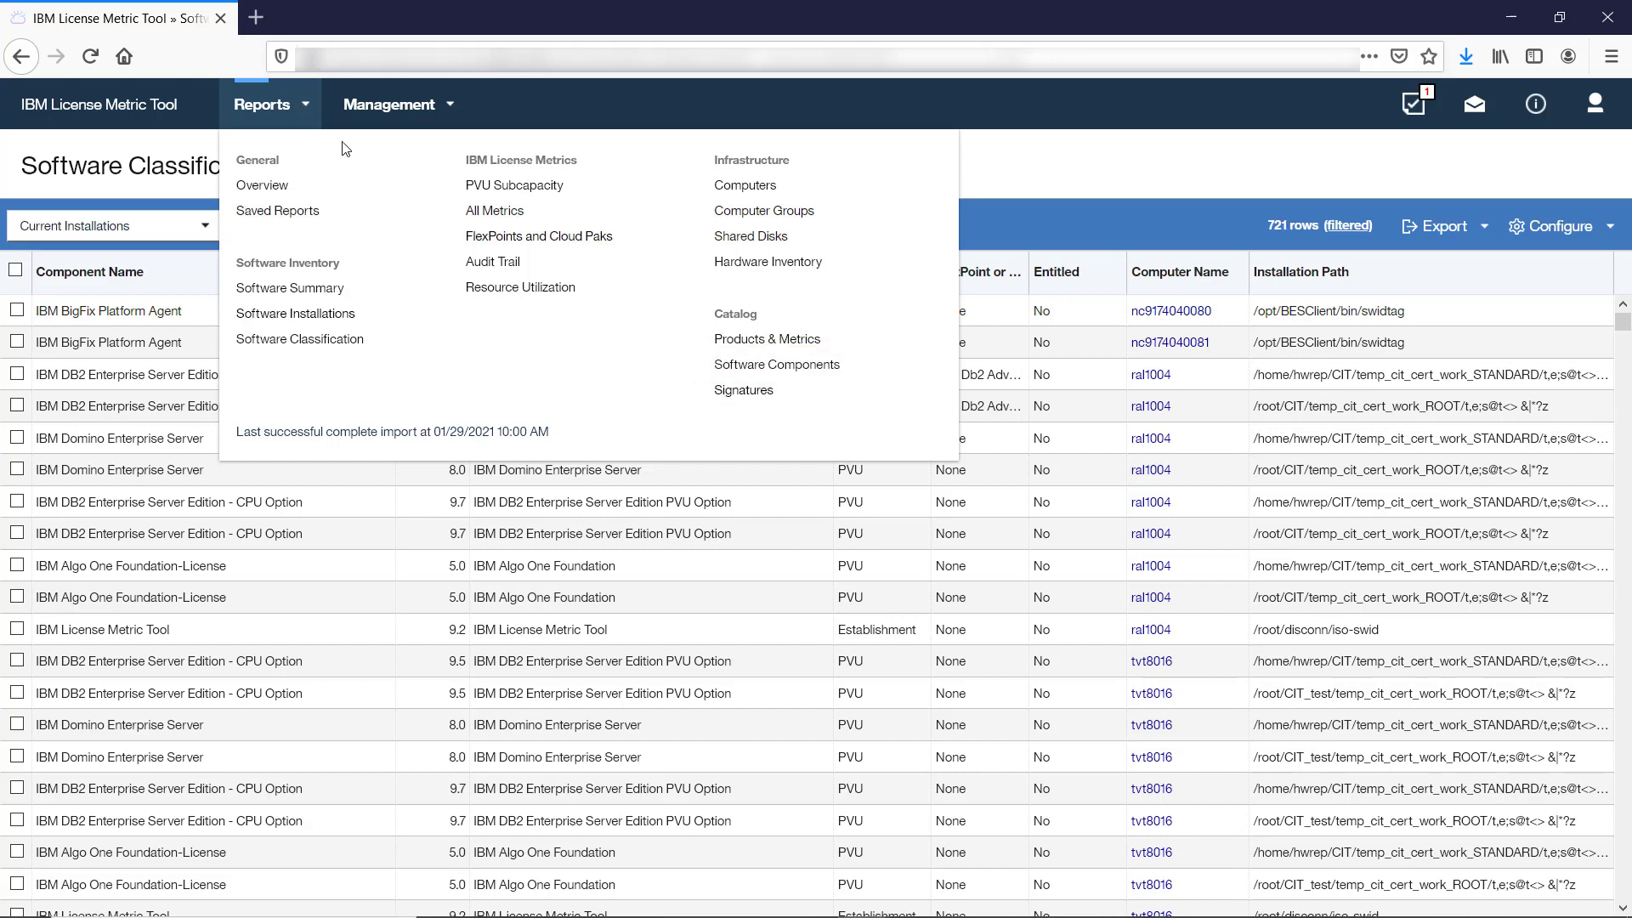
Step: Show the All Metrics report as the predefined PVU Subcapacity view
{"action": "left_click", "coordinate": [479, 217]}
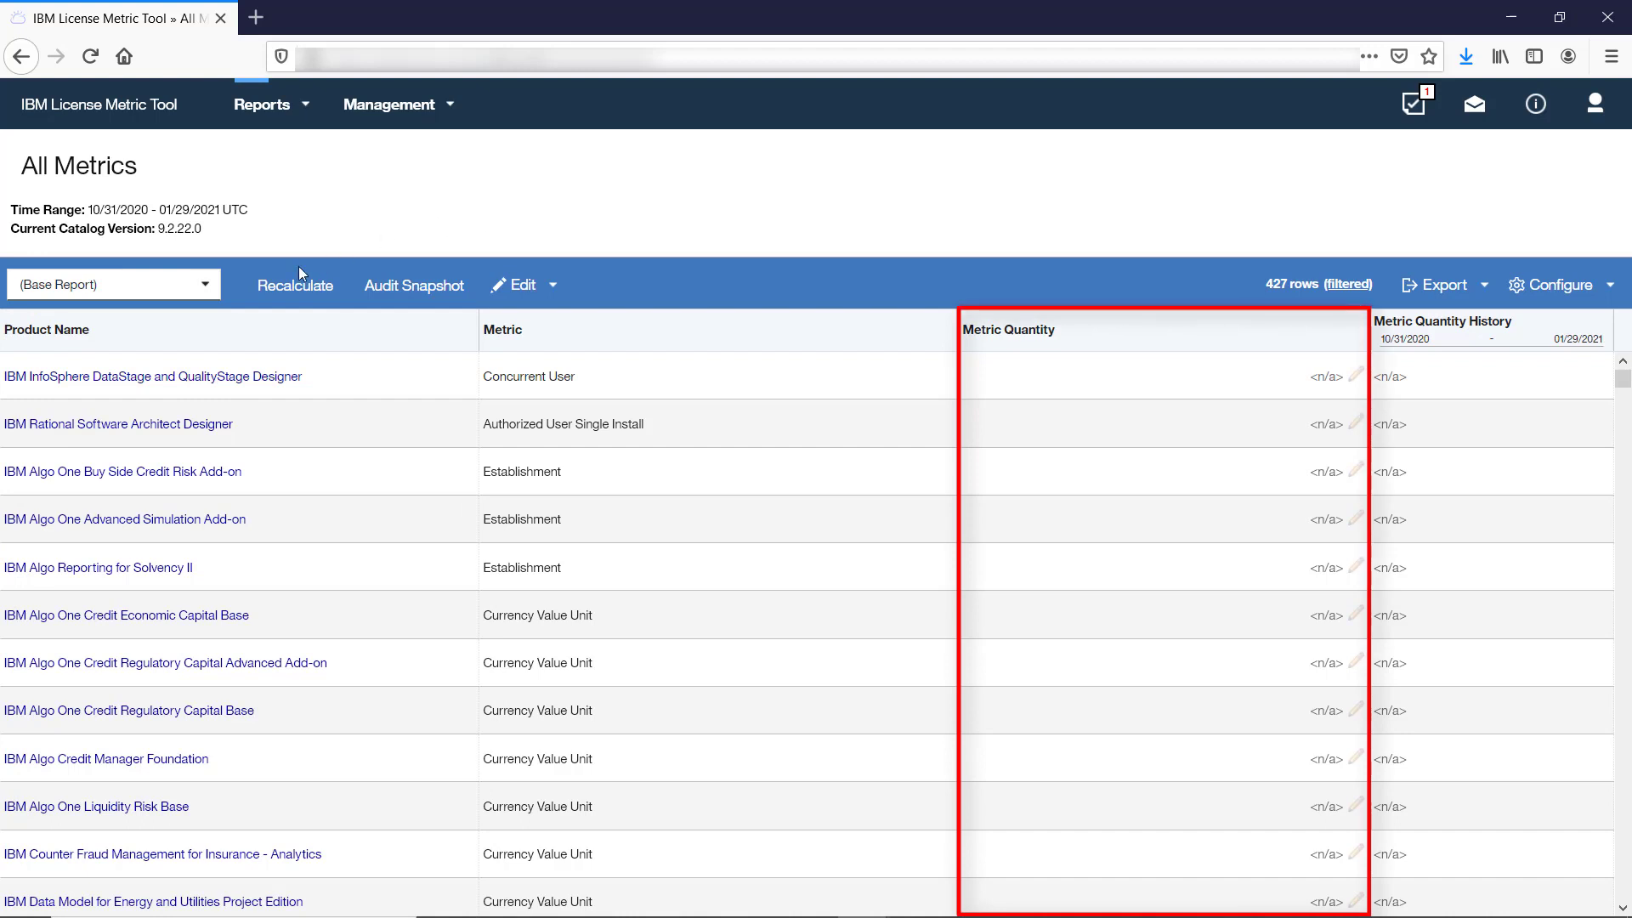
{"action": "left_click", "coordinate": [210, 289]}
{"action": "left_click", "coordinate": [194, 376]}
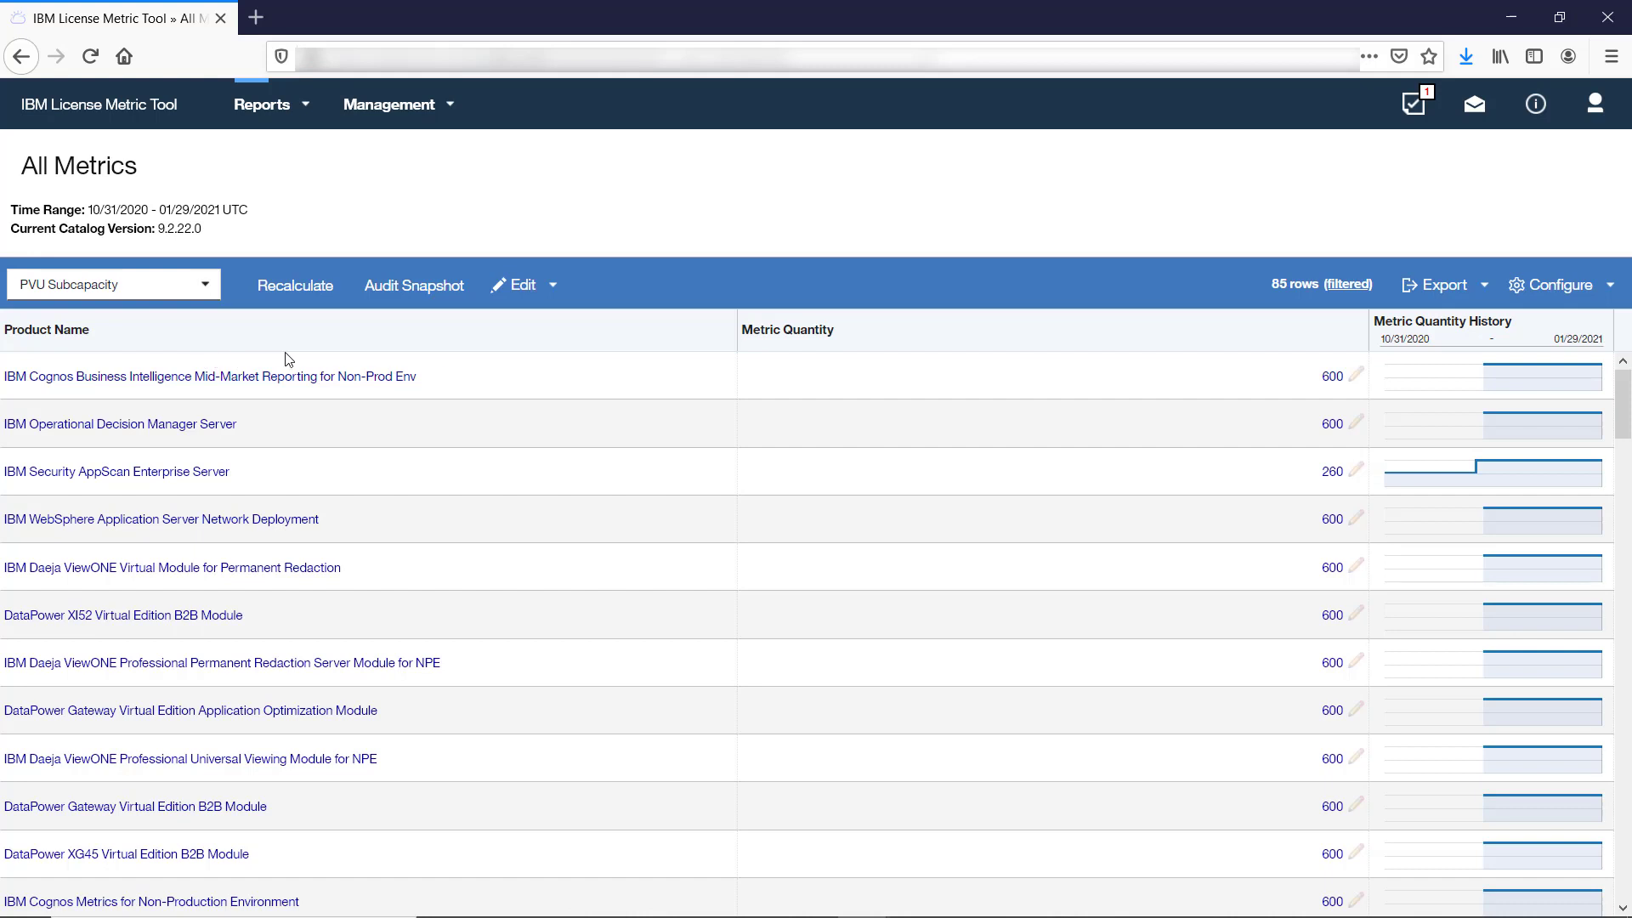
Step: Generate an audit snapshot package and save its zip file to disk
{"action": "left_click", "coordinate": [405, 297]}
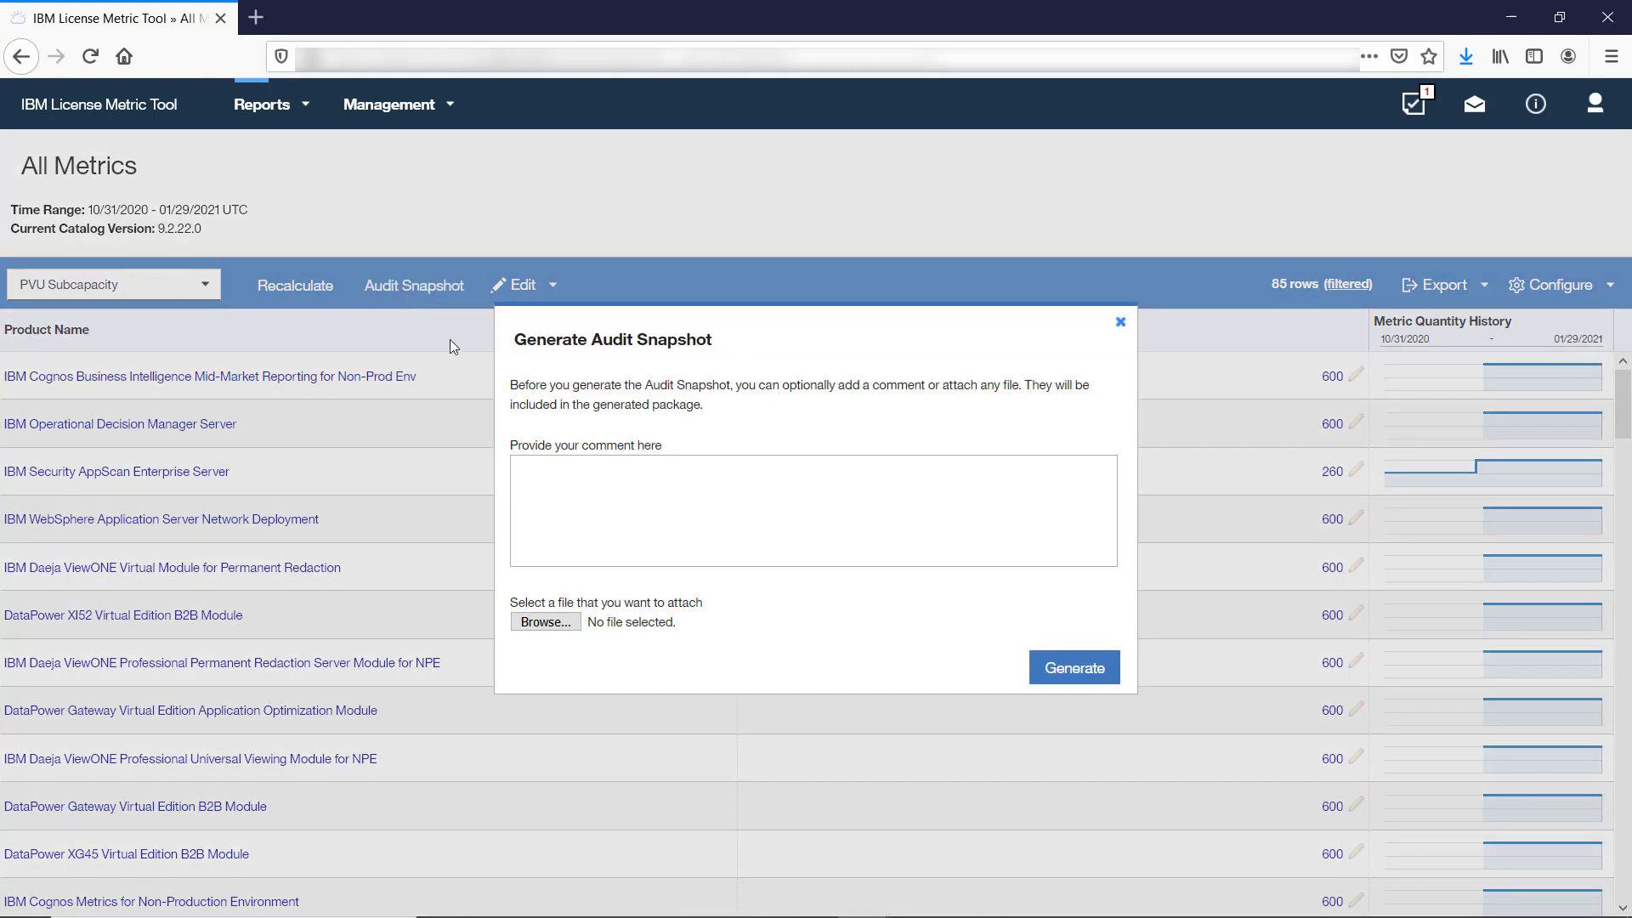
{"action": "left_click", "coordinate": [1062, 668]}
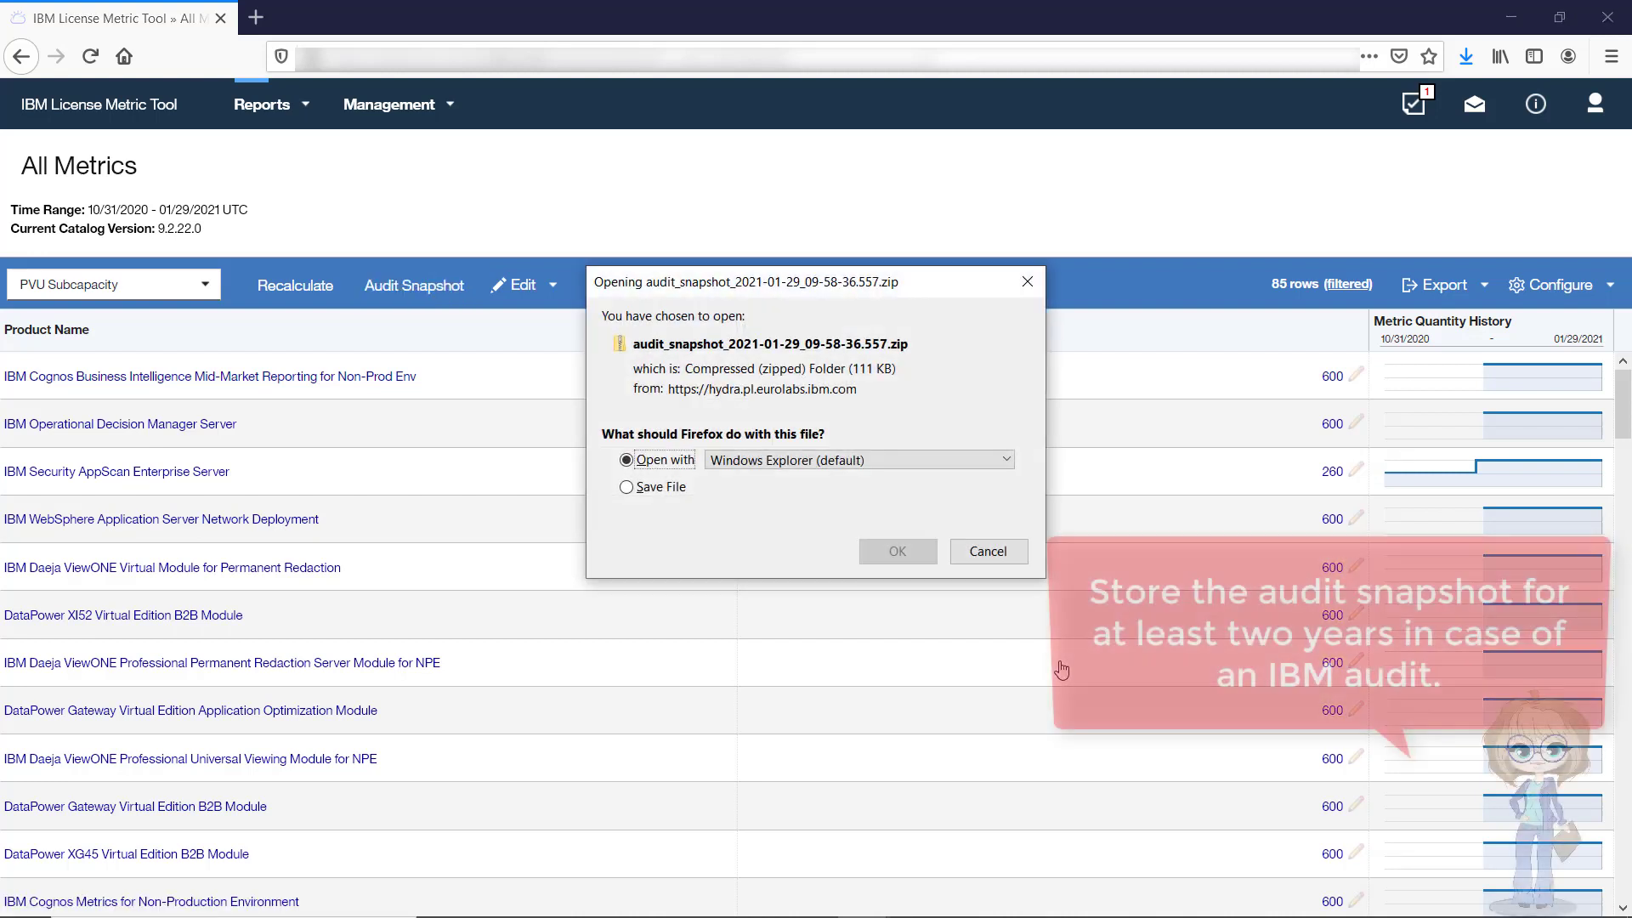
{"action": "left_click", "coordinate": [627, 487]}
{"action": "left_click", "coordinate": [893, 553]}
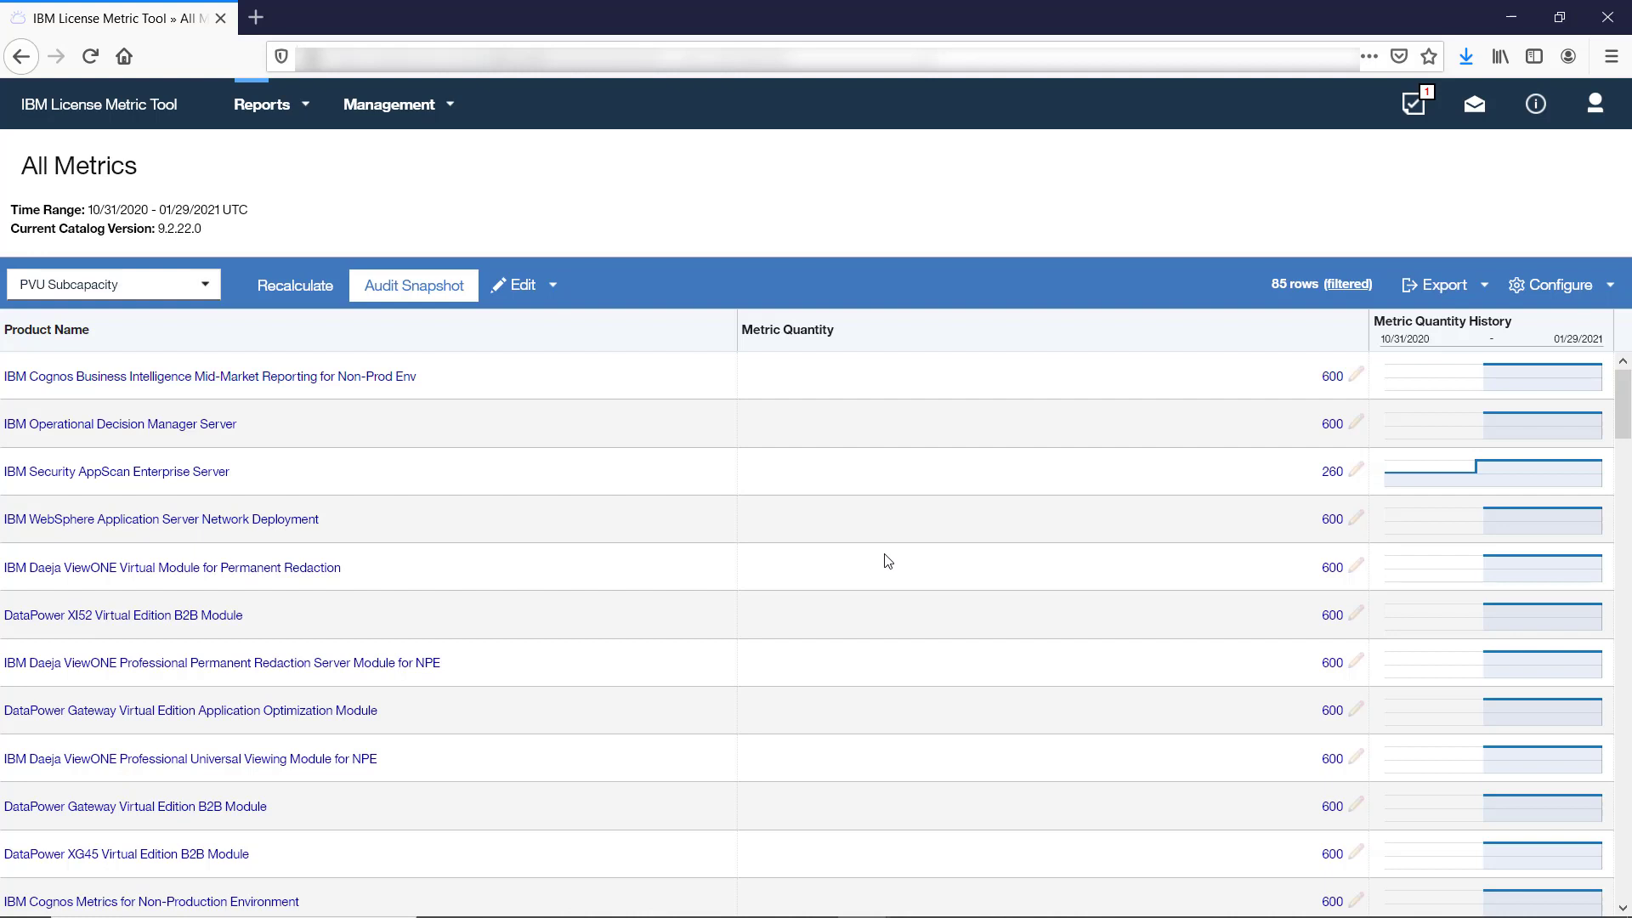
Step: Set License Expiration Date 01/31/2021 on IBM Cognos BI Mid-Market Reporting for Non-Prod Env
{"action": "left_click", "coordinate": [442, 122]}
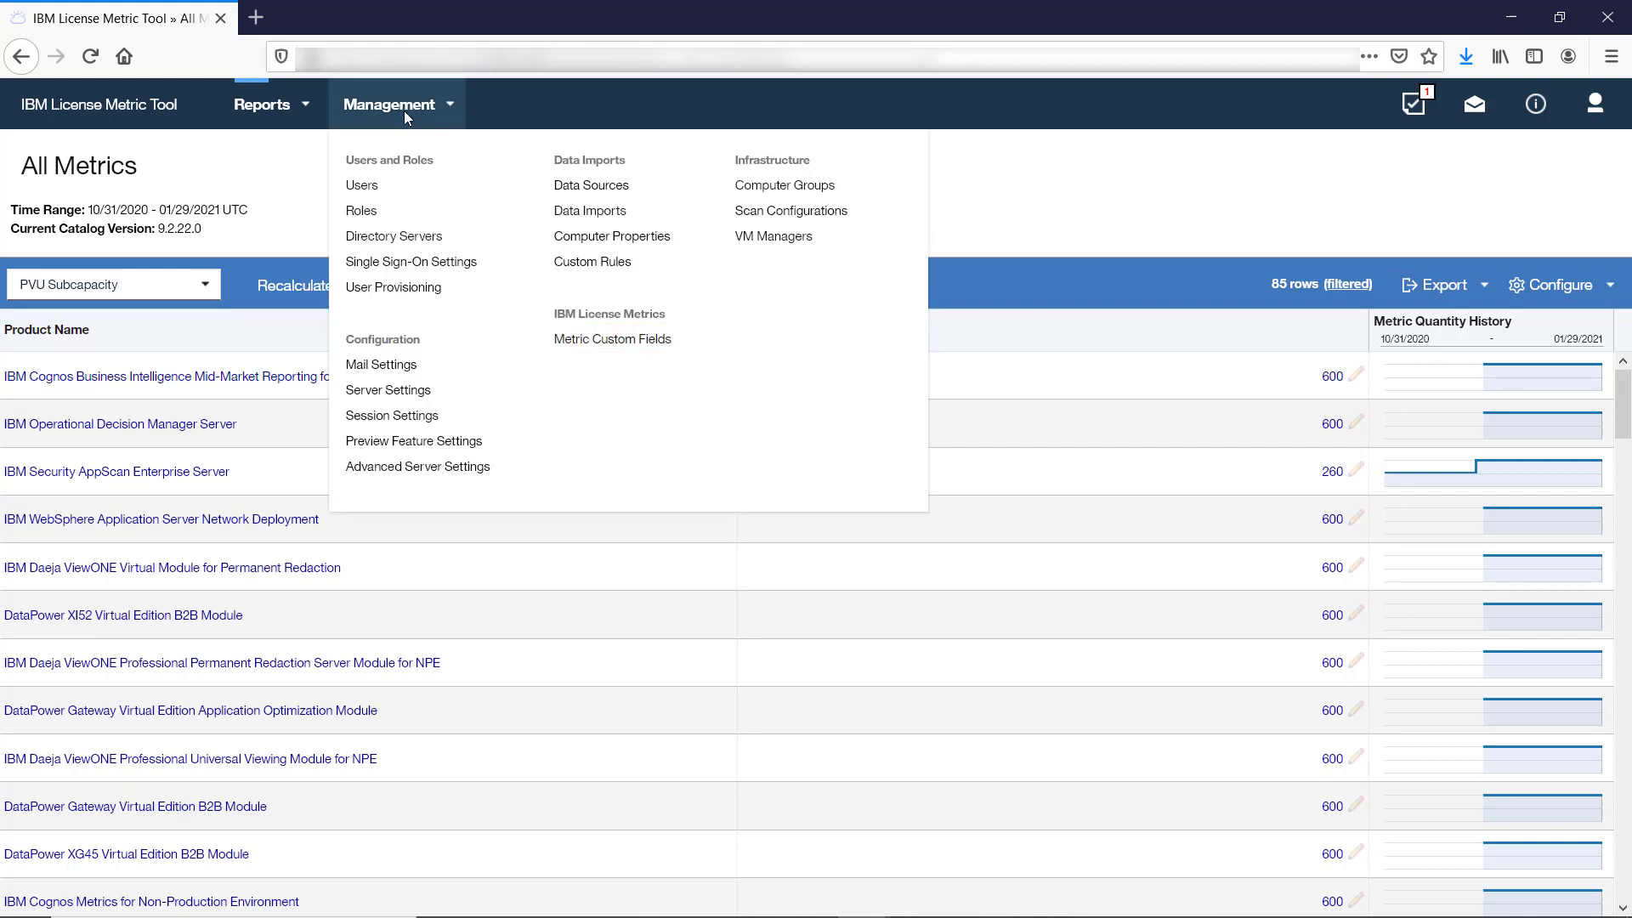
{"action": "left_click", "coordinate": [502, 375]}
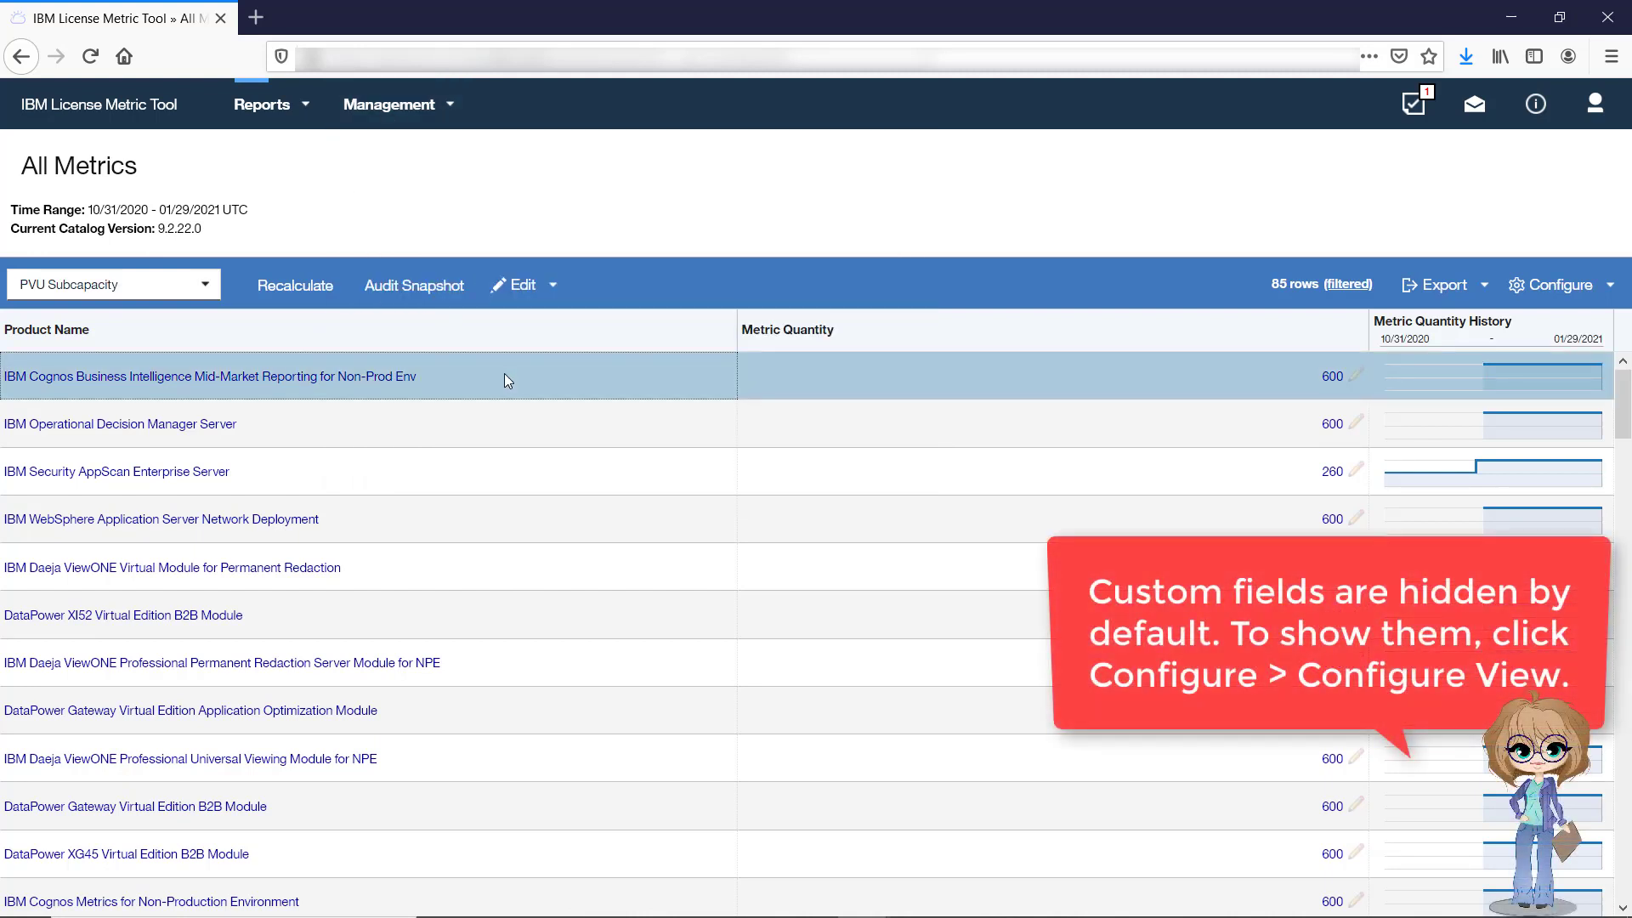
{"action": "left_click", "coordinate": [553, 287]}
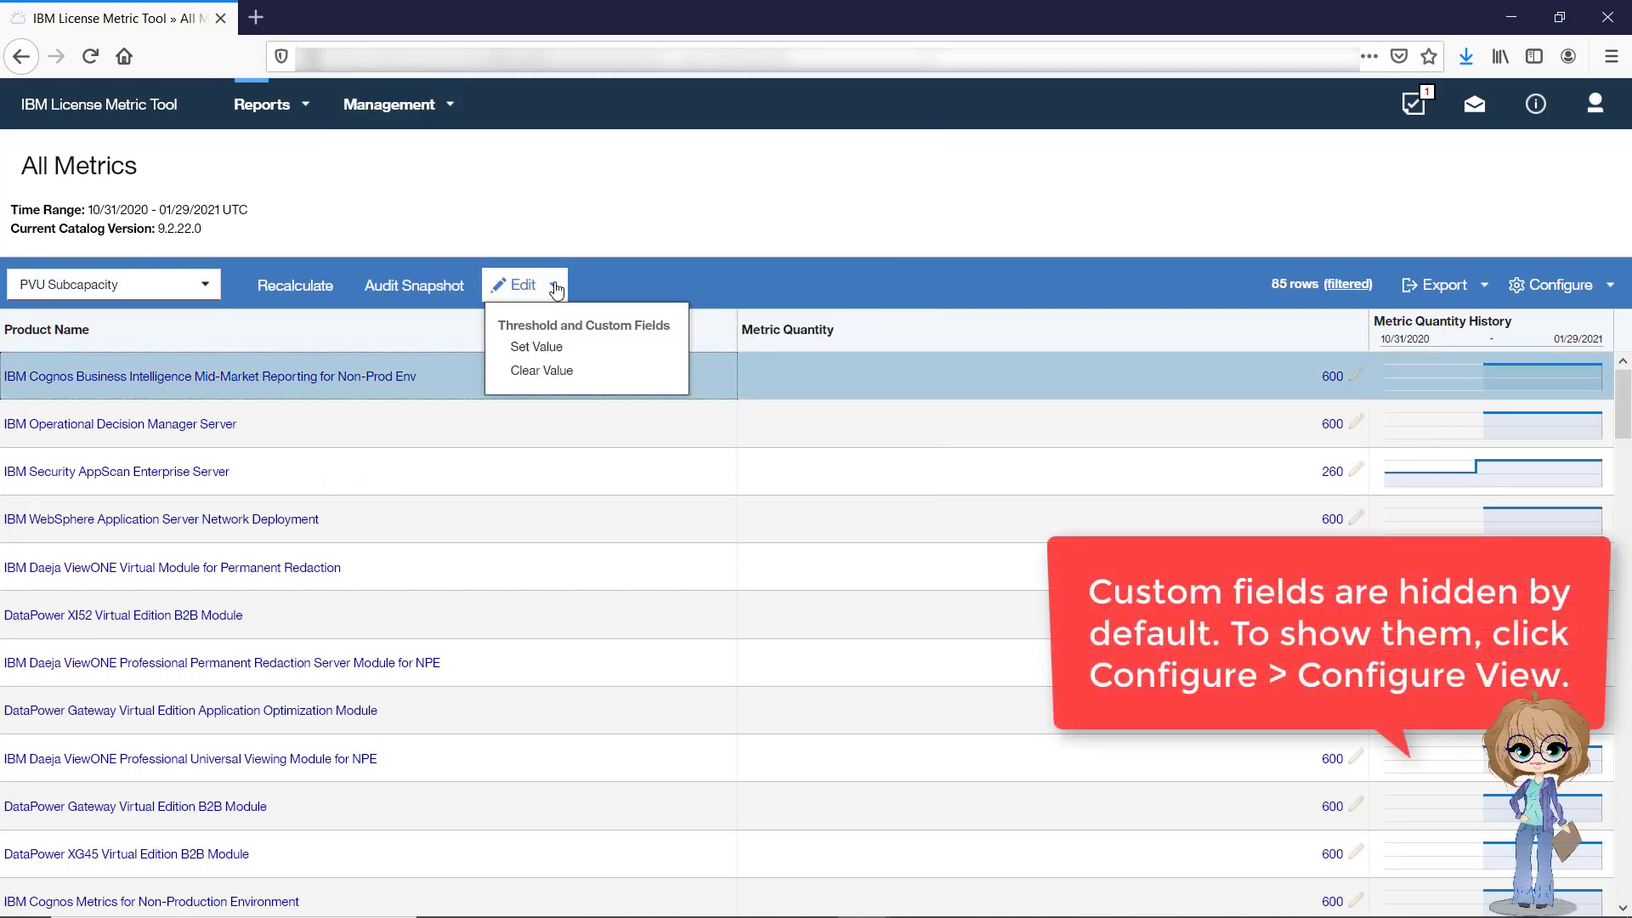
{"action": "left_click", "coordinate": [544, 347]}
{"action": "left_click", "coordinate": [780, 609]}
{"action": "left_click", "coordinate": [958, 568]}
{"action": "left_click", "coordinate": [1016, 667]}
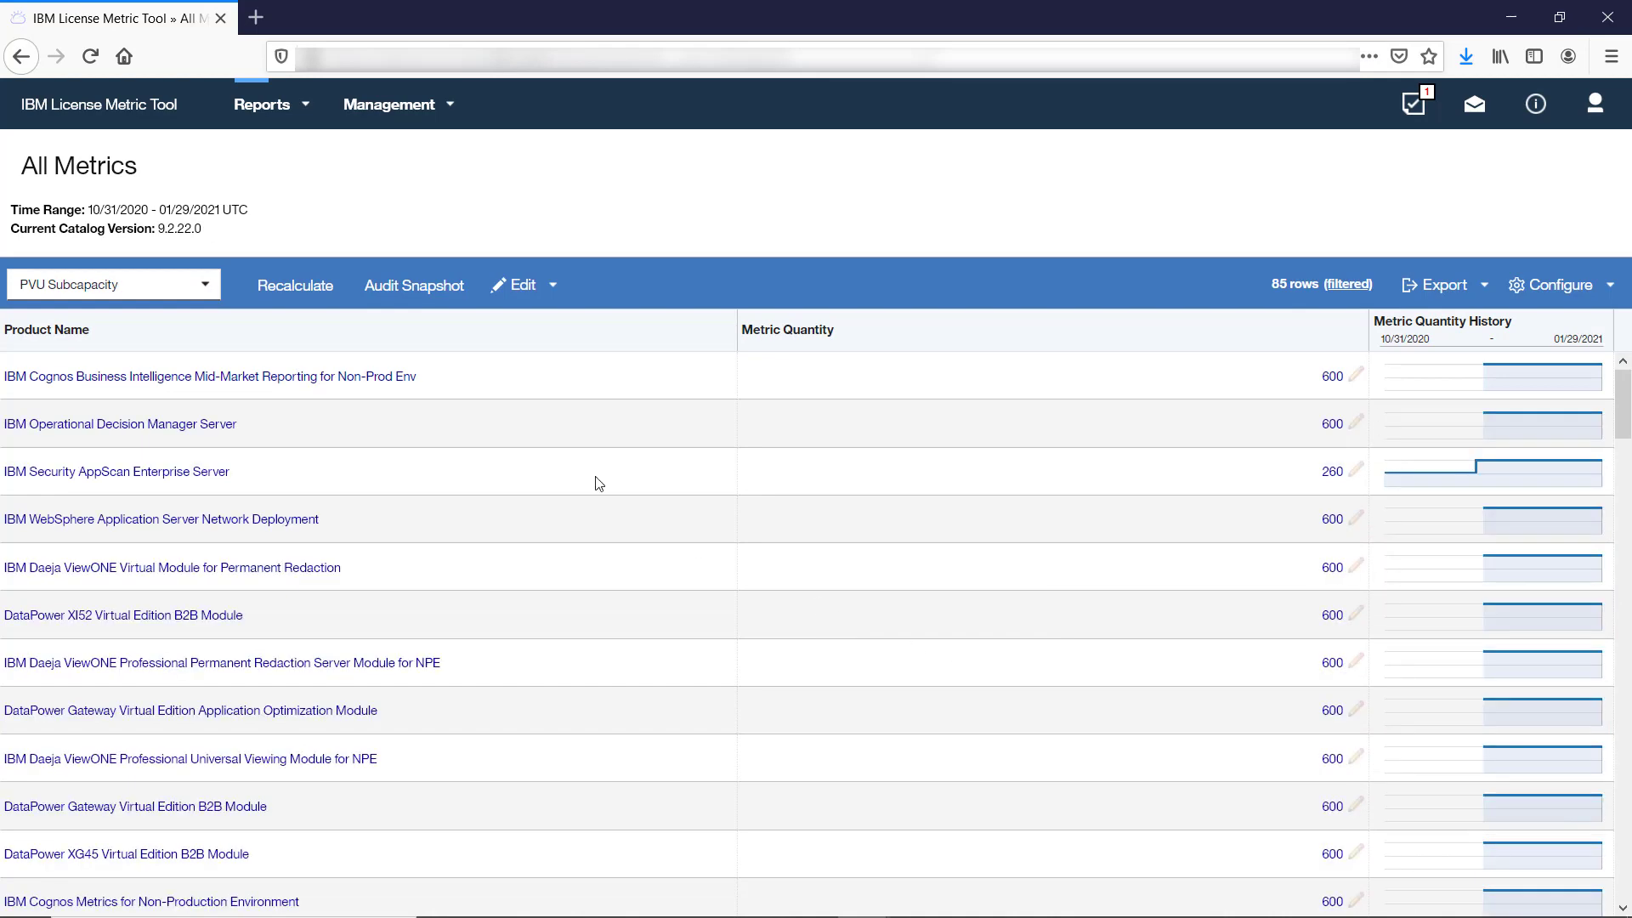
Step: Open the Hardware Inventory report listing the 32 computers and their PVU per core
{"action": "mouse_move", "coordinate": [294, 125]}
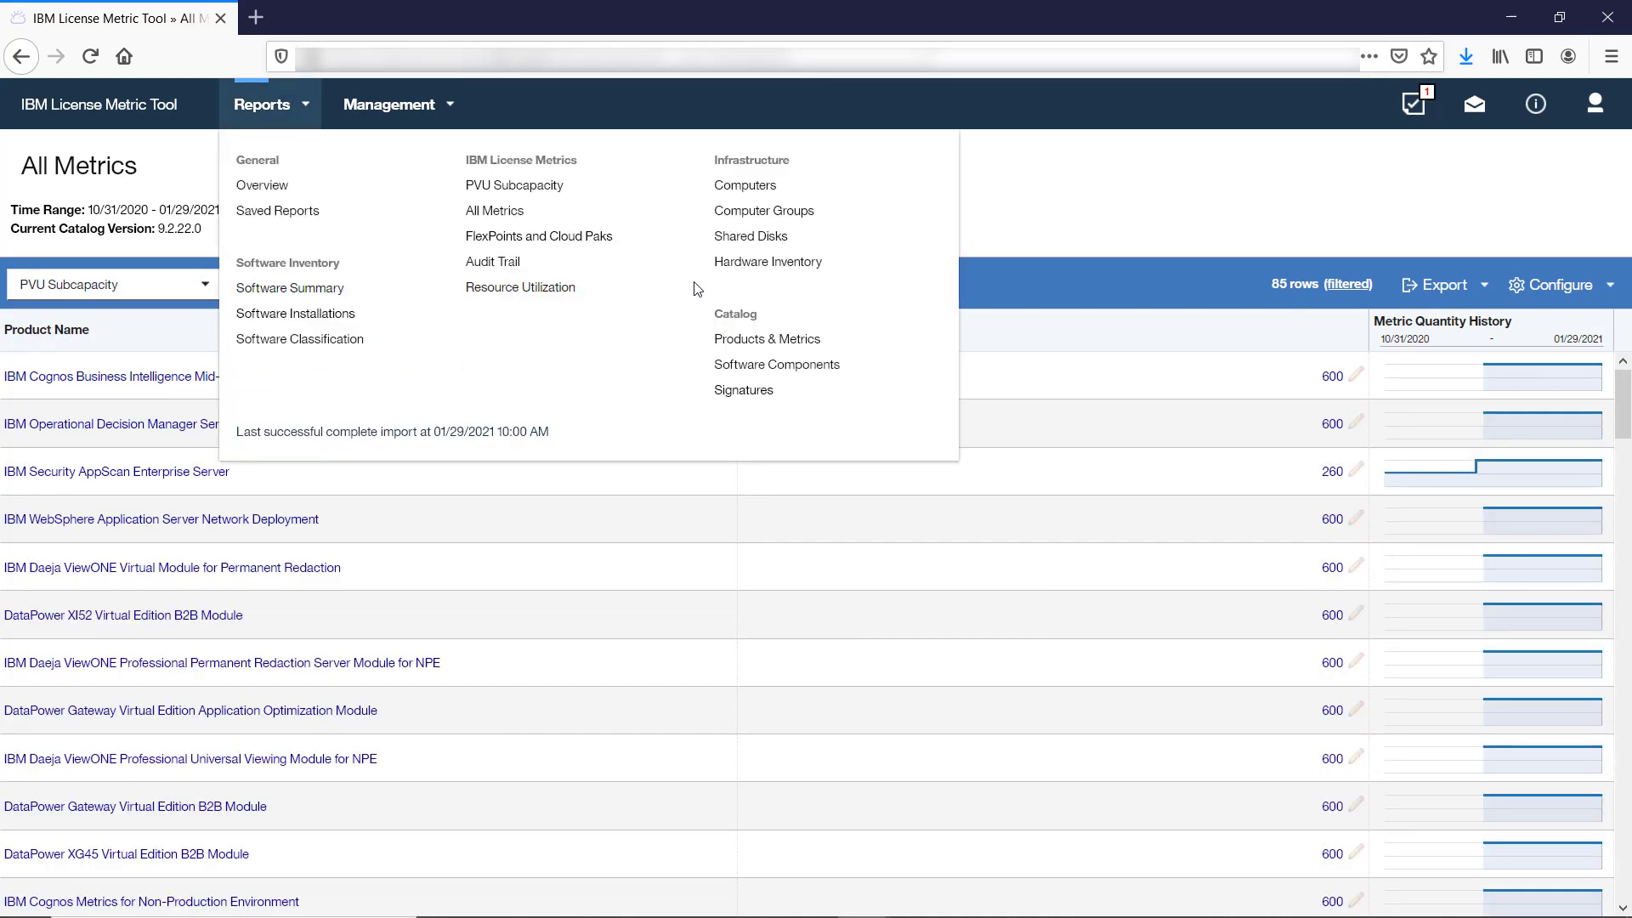
{"action": "left_click", "coordinate": [723, 269]}
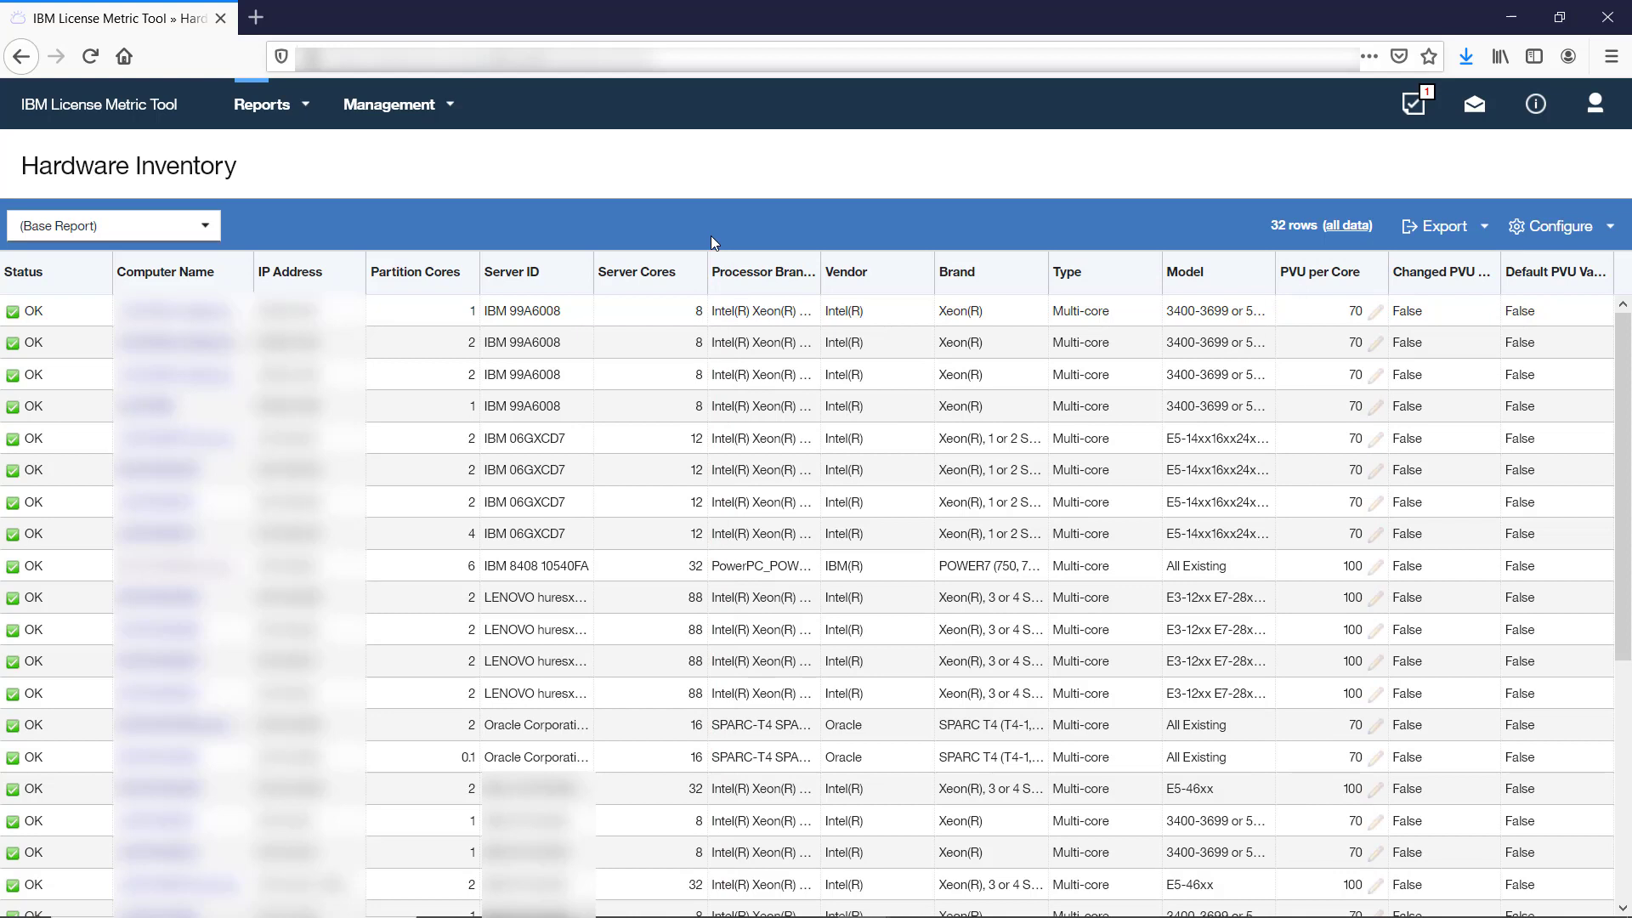
Step: Go to Management > Users to view the 14 users with their roles and groups
{"action": "left_click", "coordinate": [452, 104]}
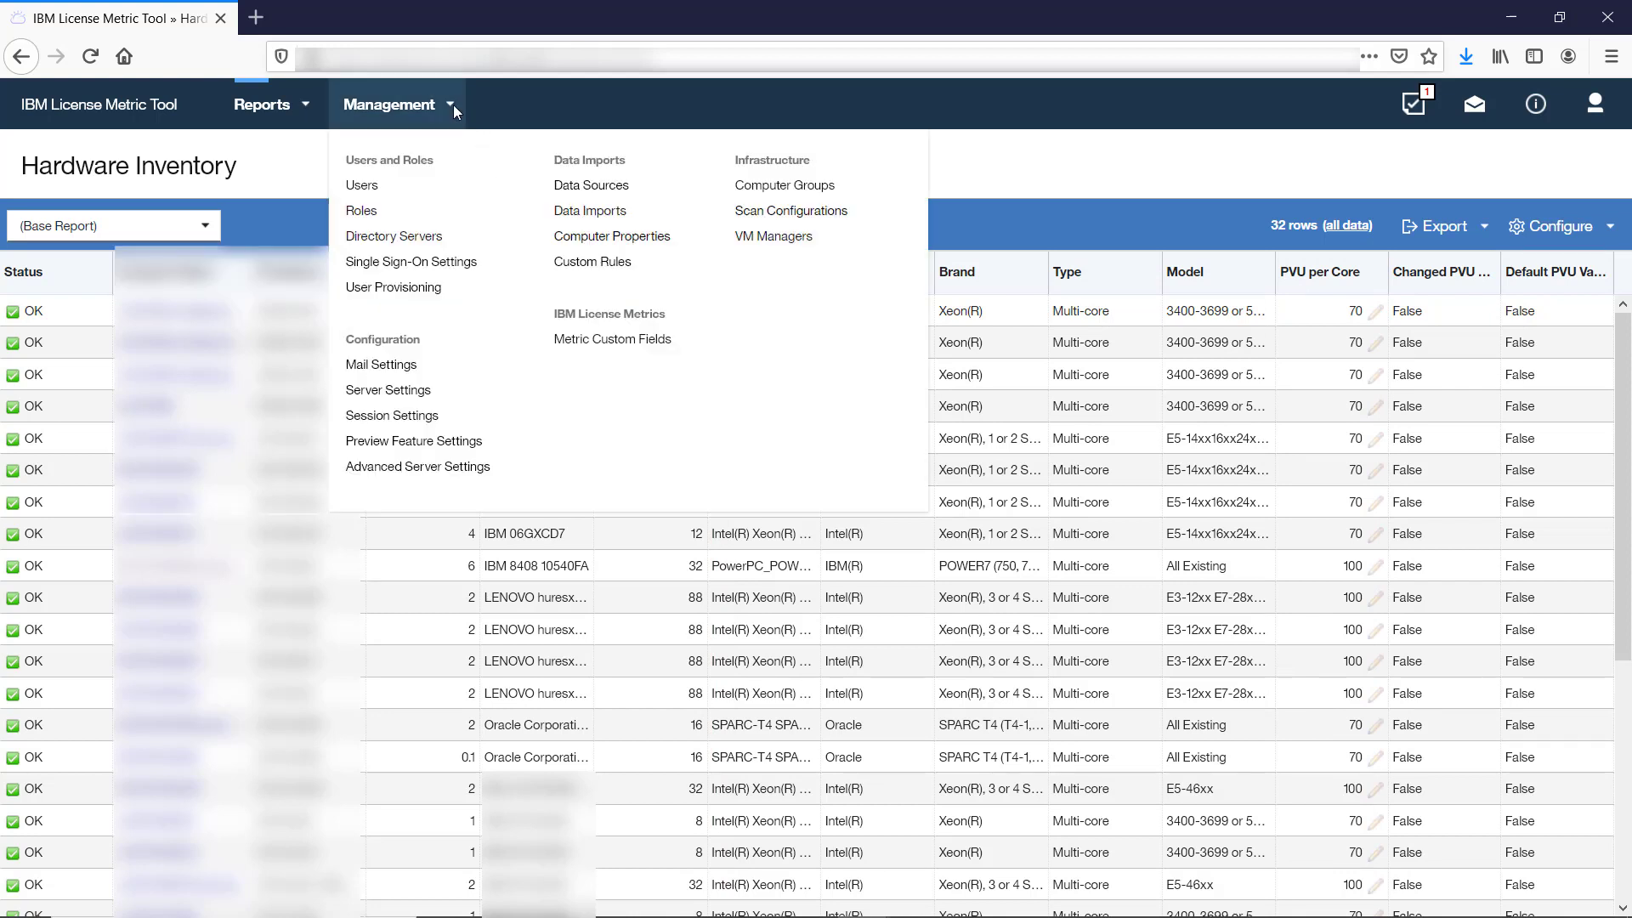
{"action": "left_click", "coordinate": [364, 189]}
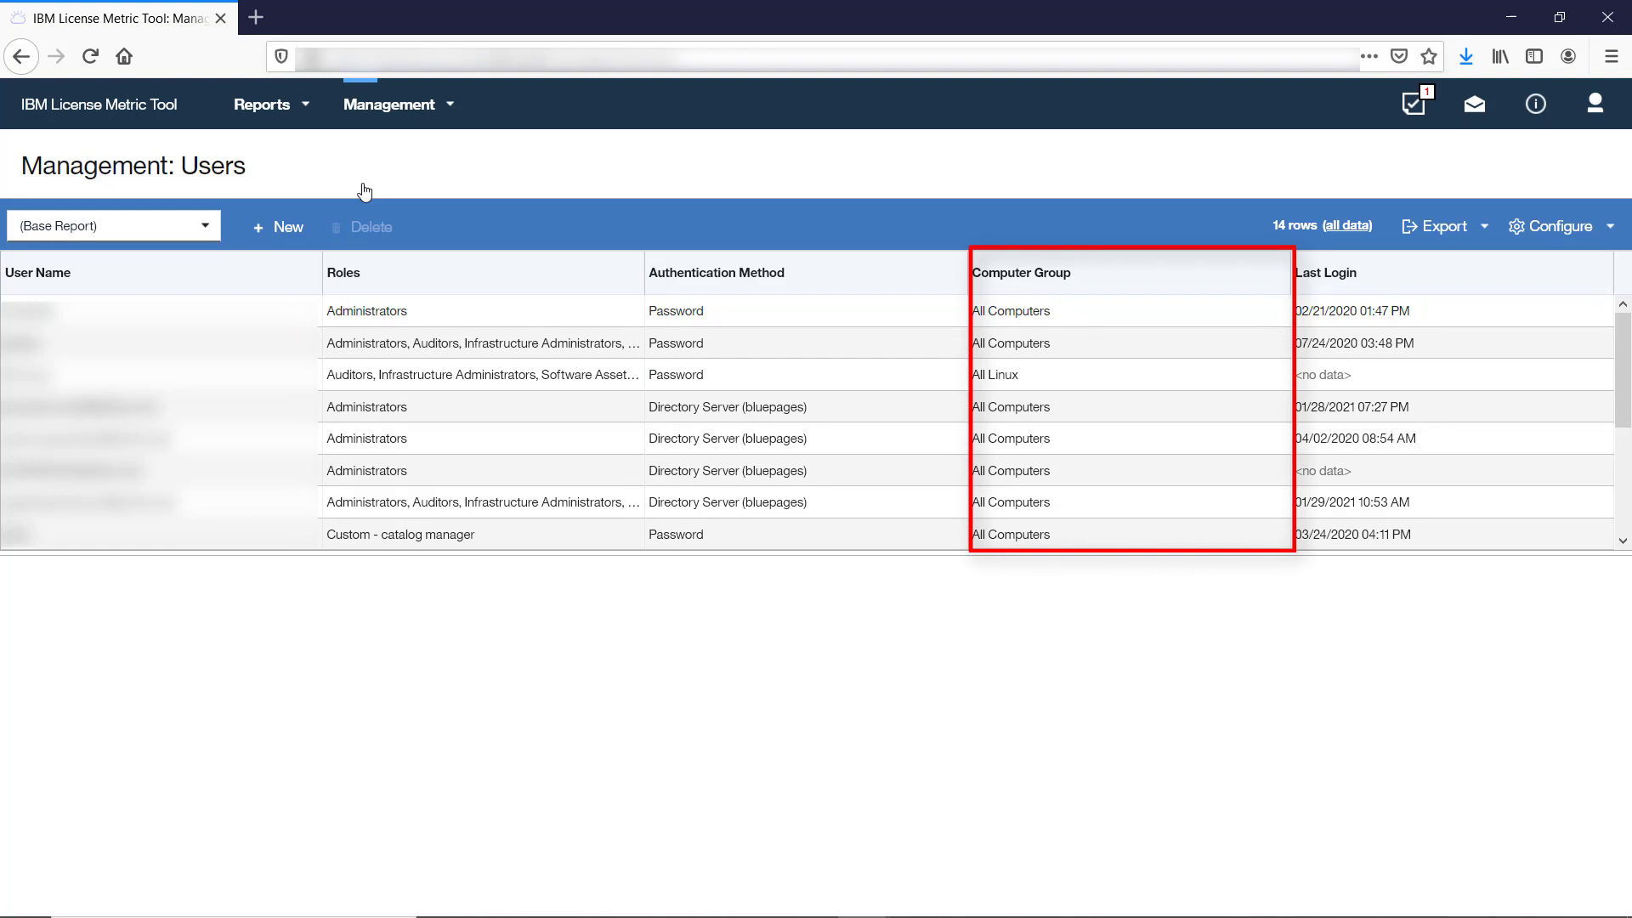
{"action": "left_click", "coordinate": [452, 108]}
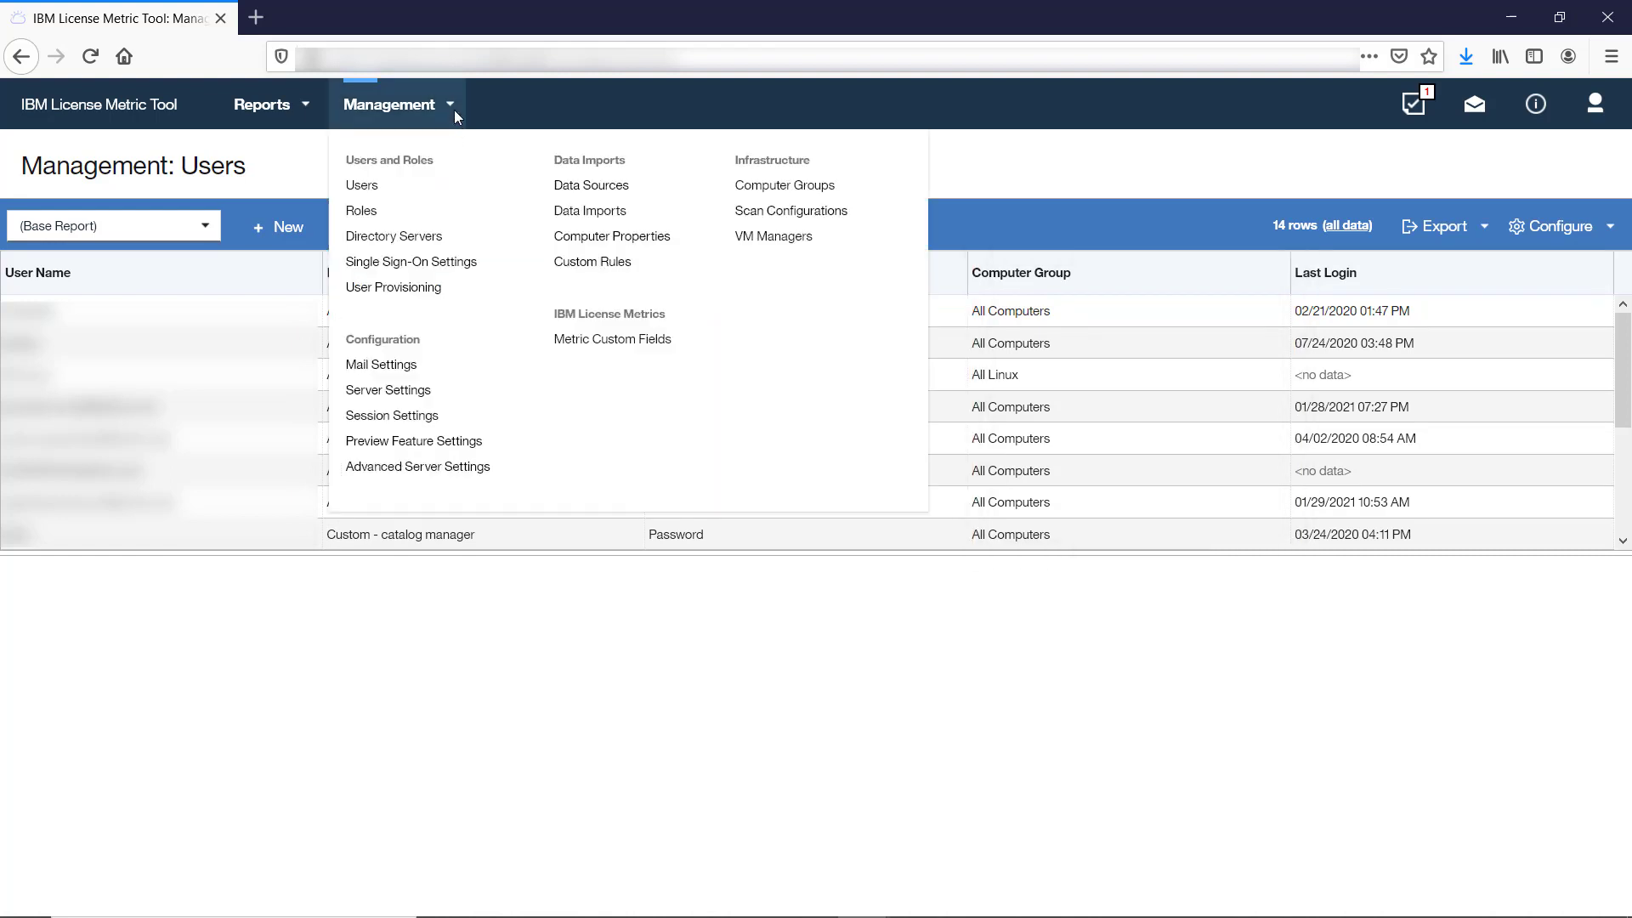
Step: Go to the Roles management page listing the six roles and their permissions
{"action": "left_click", "coordinate": [368, 212]}
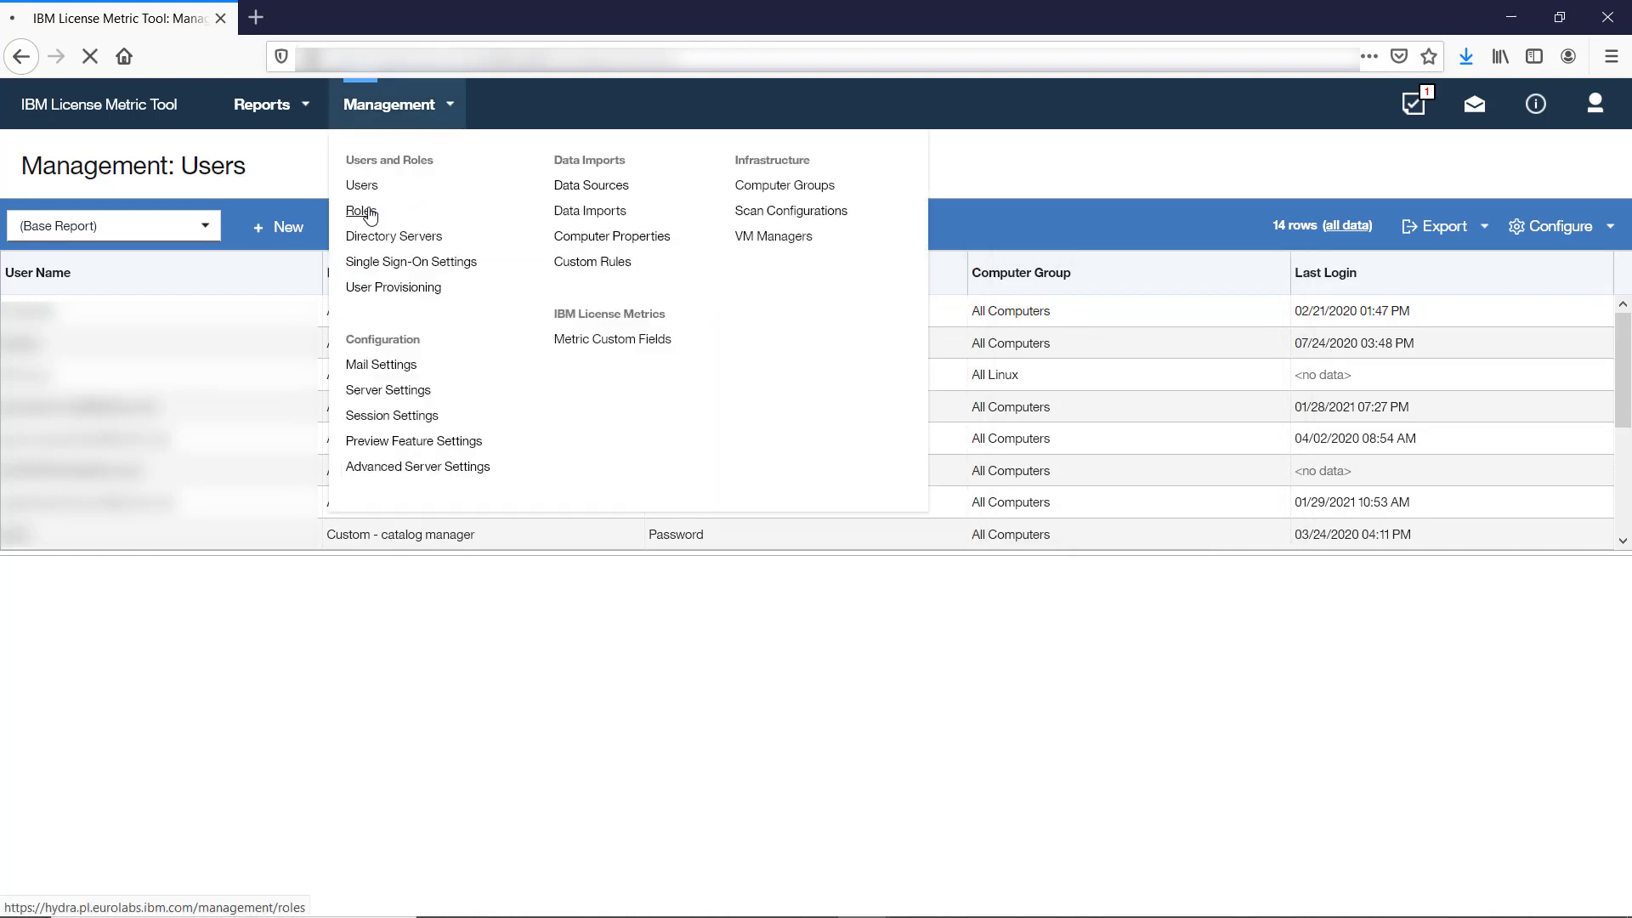
{"action": "left_click", "coordinate": [362, 211]}
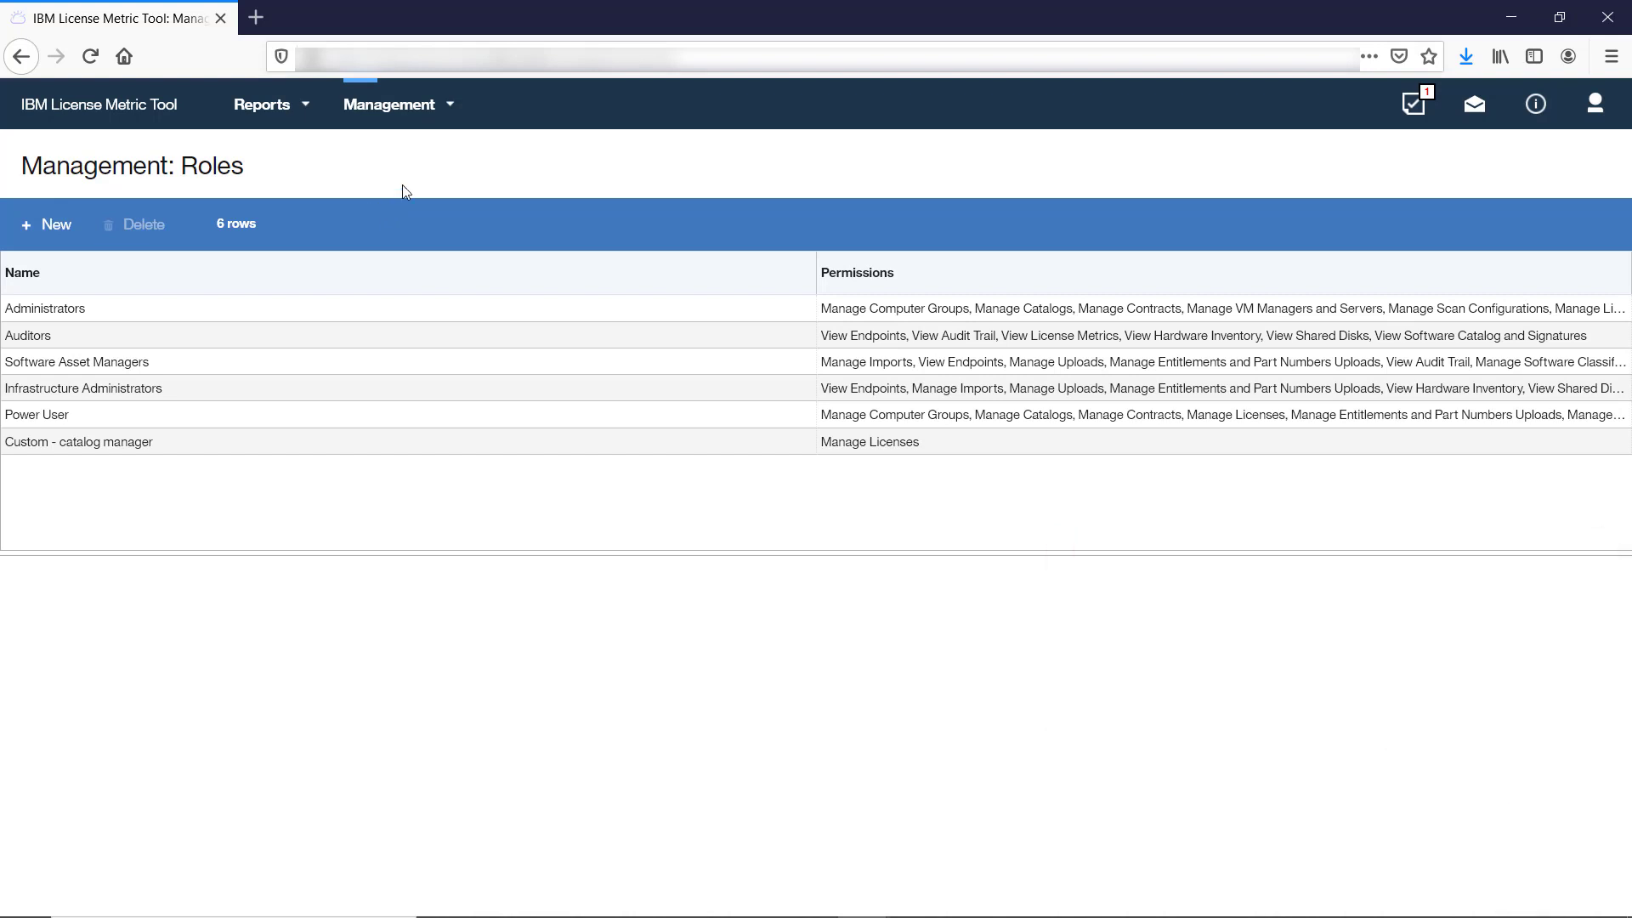
Step: Show the Computer Groups page with All Computers and its subgroups, including All Linux and PVU only
{"action": "left_click", "coordinate": [446, 111]}
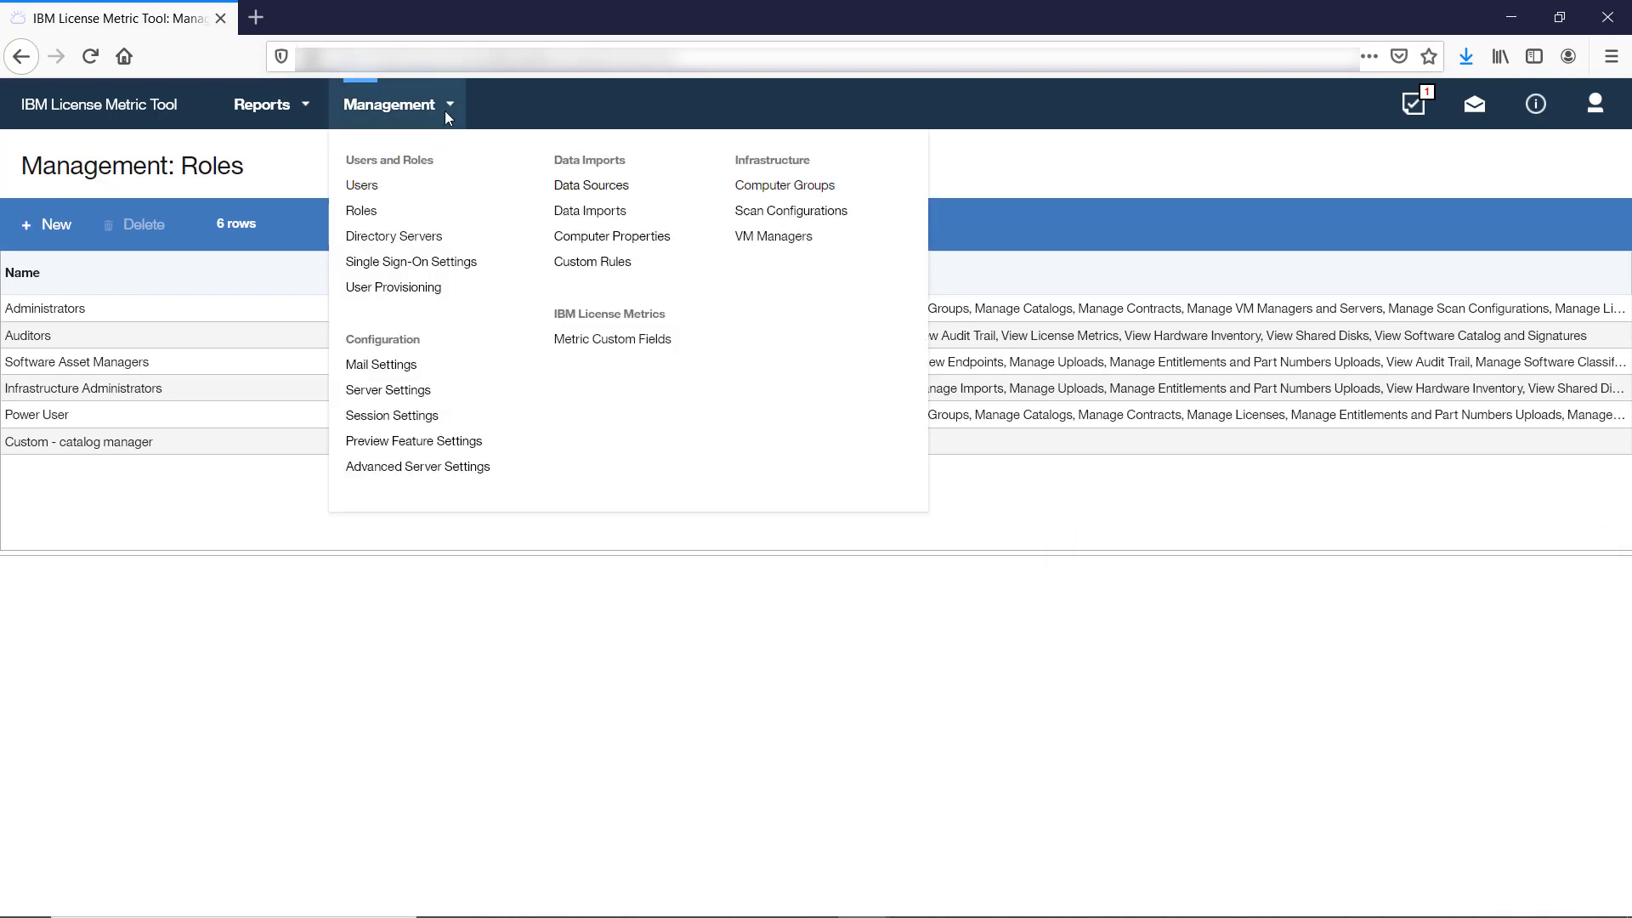
{"action": "left_click", "coordinate": [740, 195]}
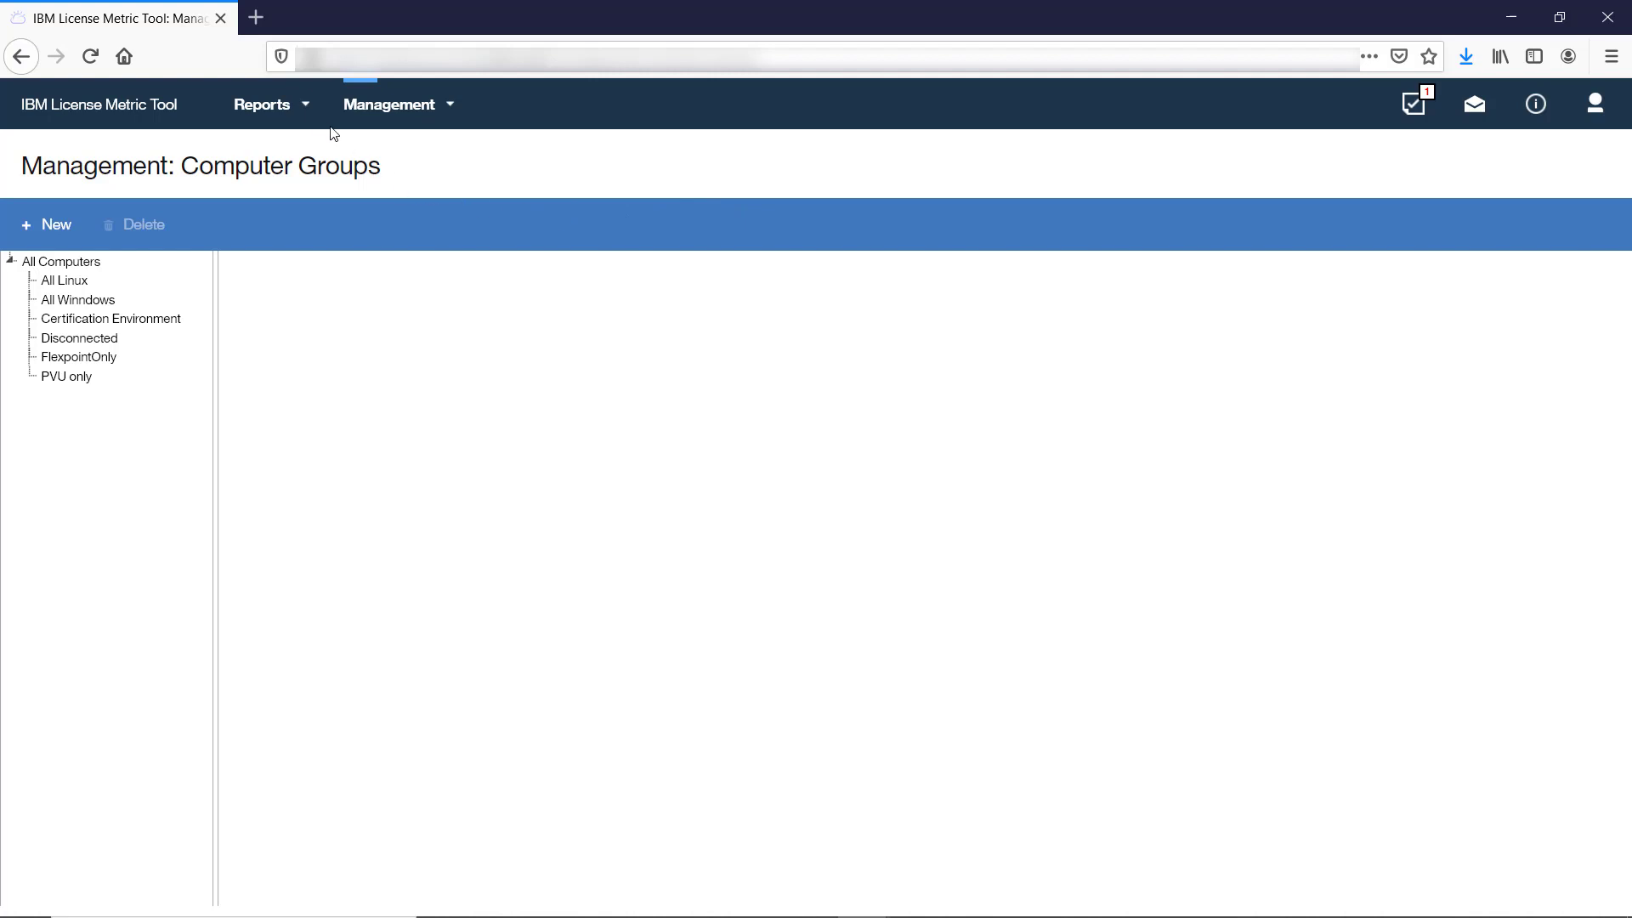
Step: Bring up the Audit Trail report with its 129 rows of modification history
{"action": "left_click", "coordinate": [304, 107]}
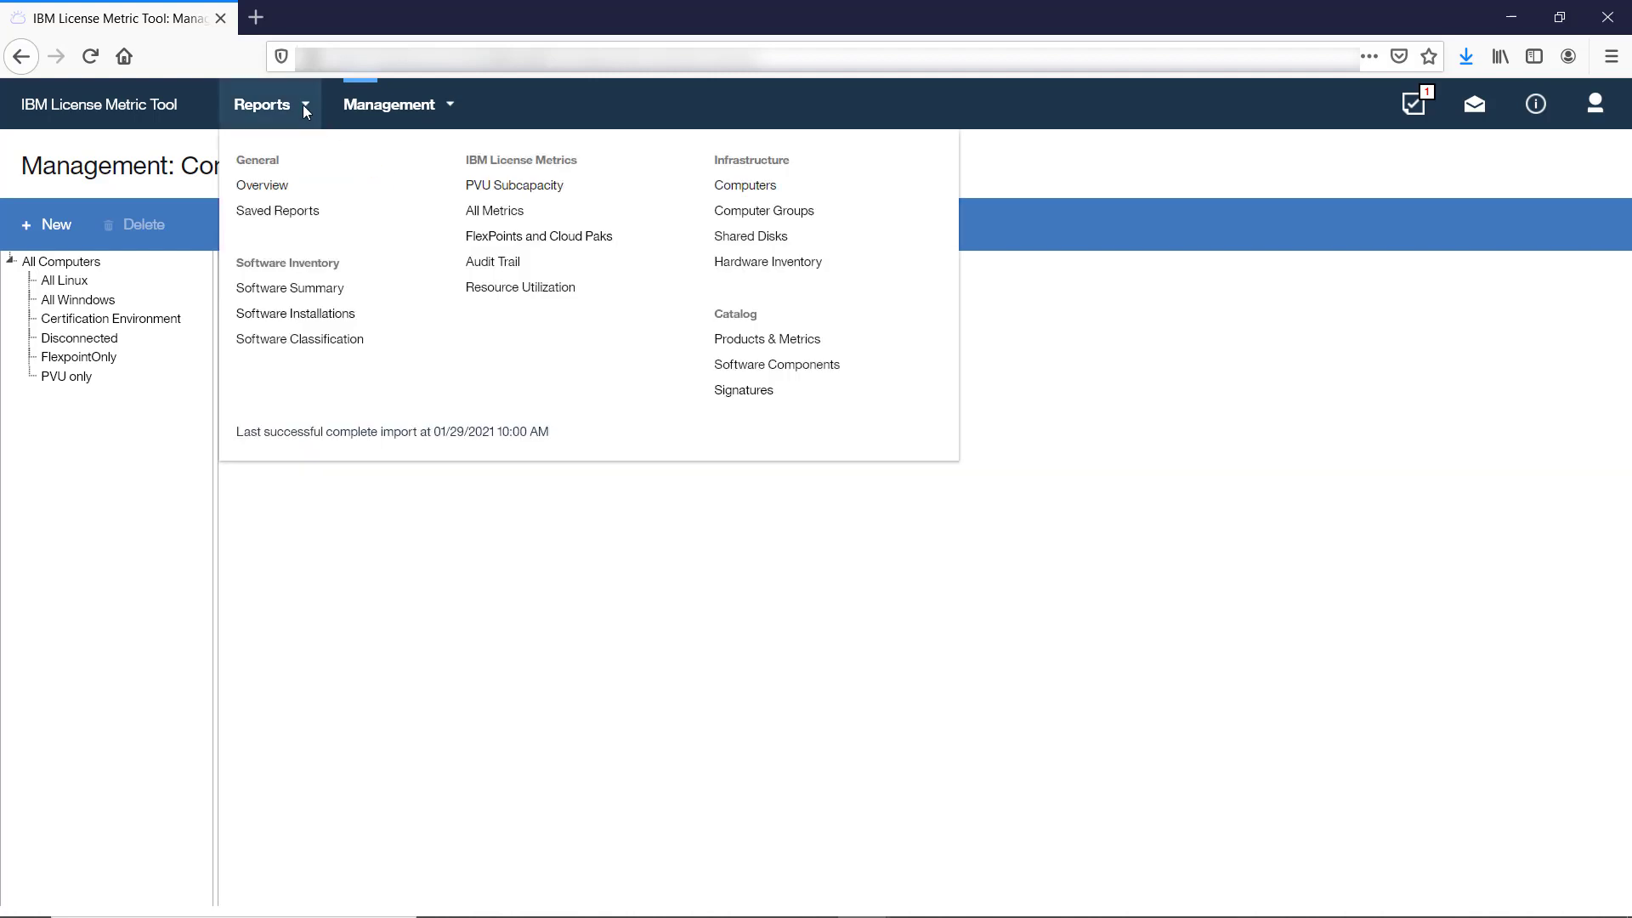
{"action": "left_click", "coordinate": [483, 265]}
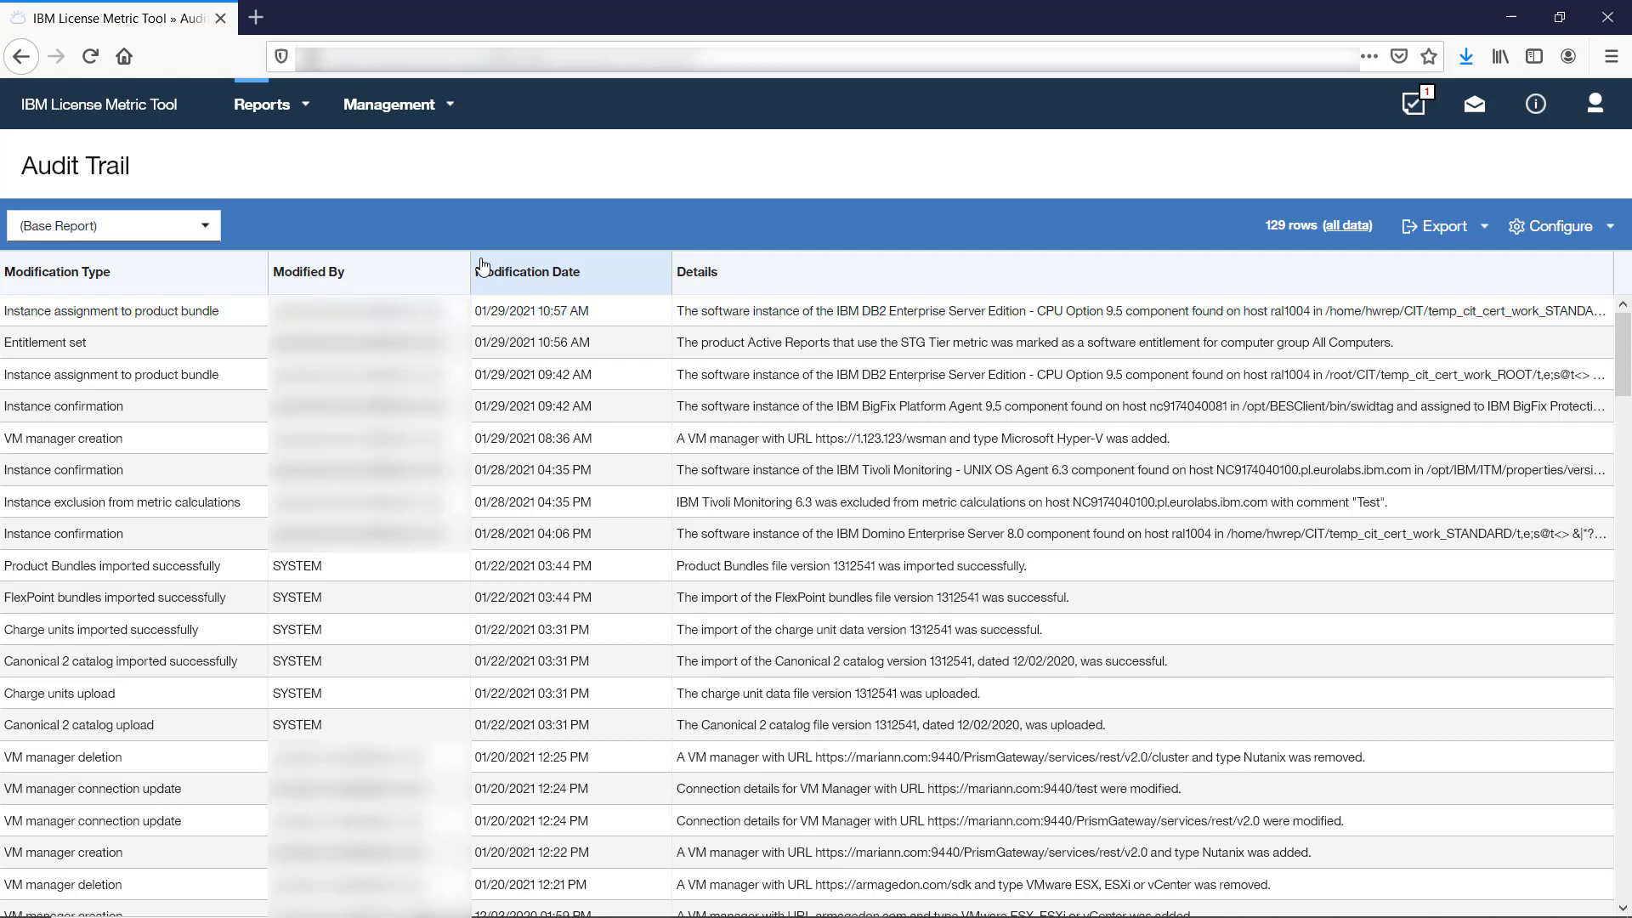
Step: From the Software Summary report, drill into the 23 IBM License Metric Tool 9.2 installations
{"action": "left_click", "coordinate": [306, 113]}
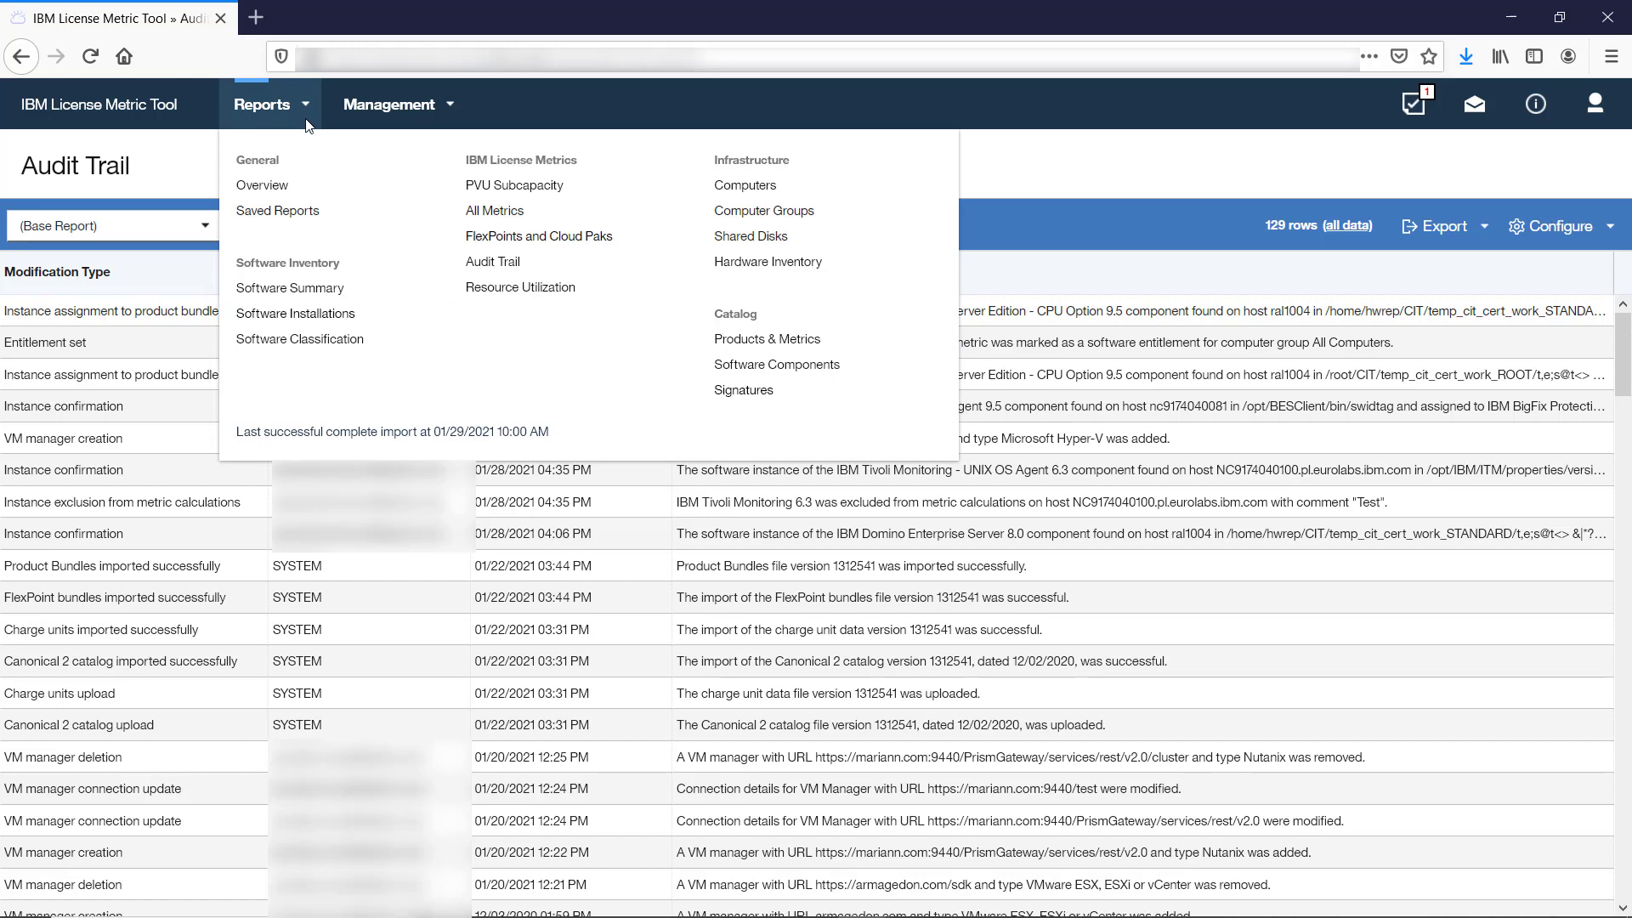
{"action": "left_click", "coordinate": [324, 291]}
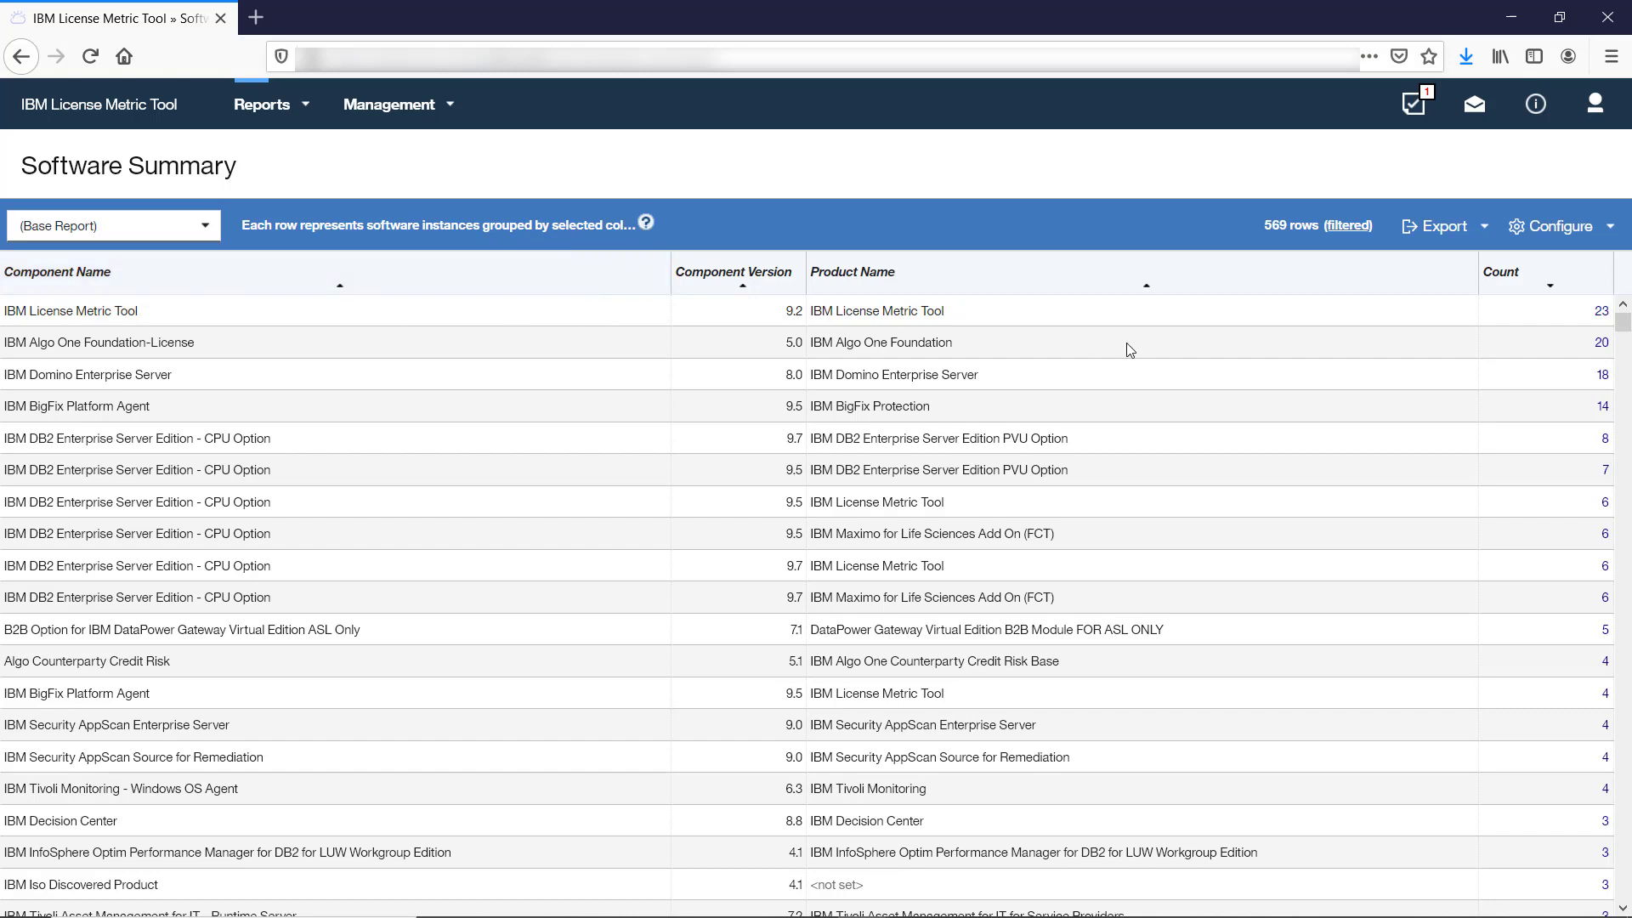
{"action": "left_click", "coordinate": [1601, 311]}
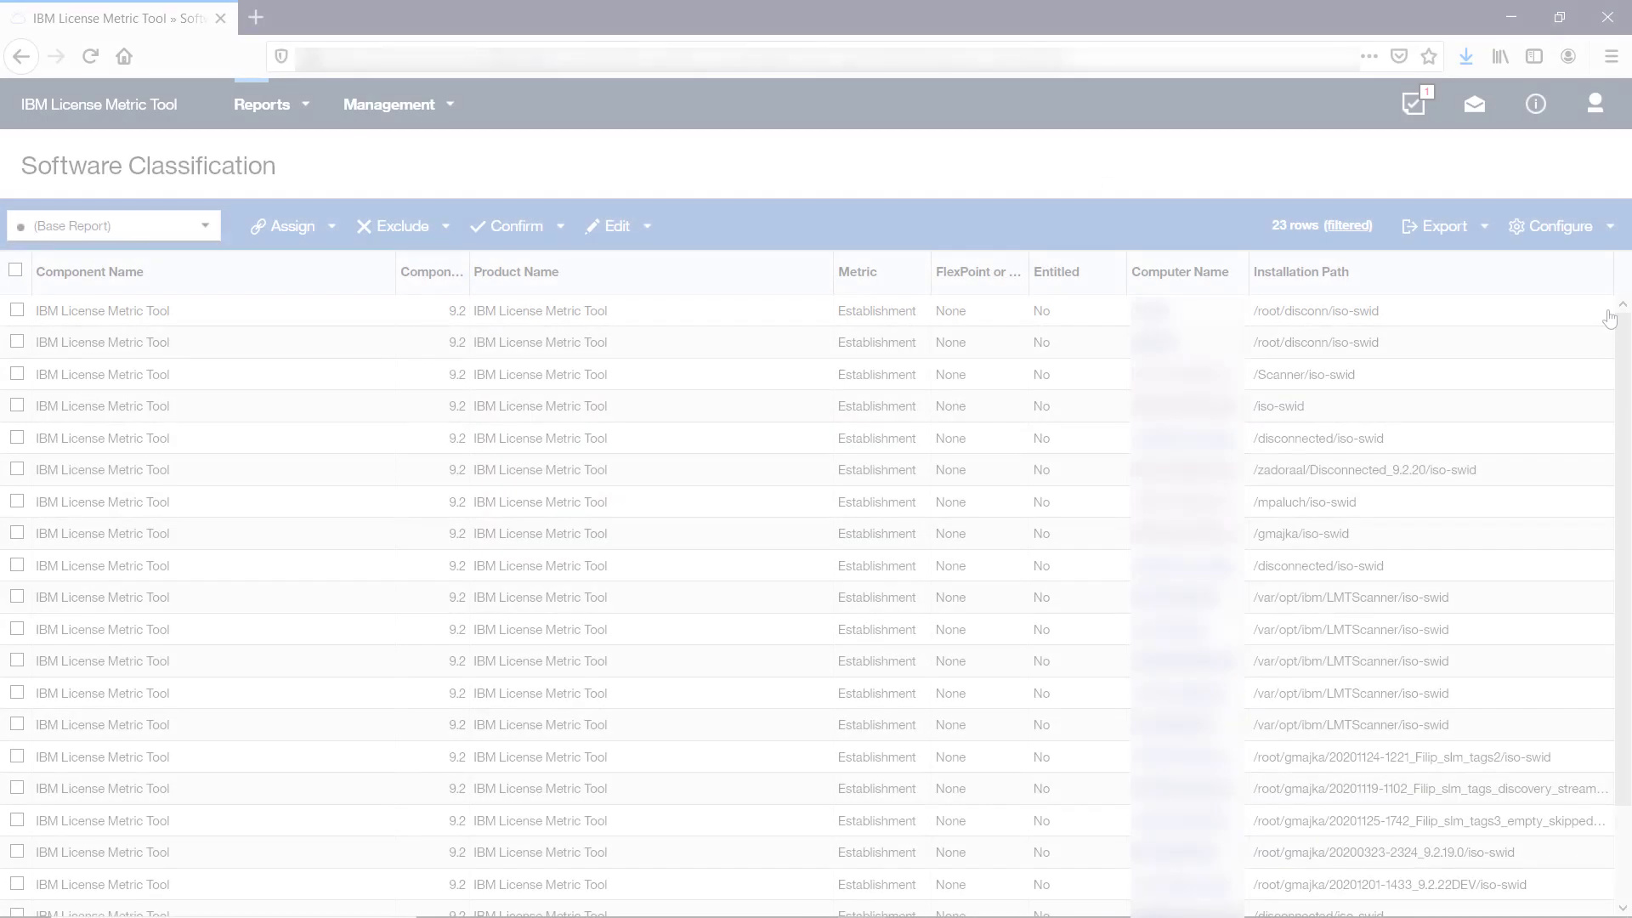
Step: Save the current Software Classification layout as a private view named 'My Custom View'
{"action": "left_click", "coordinate": [1606, 236]}
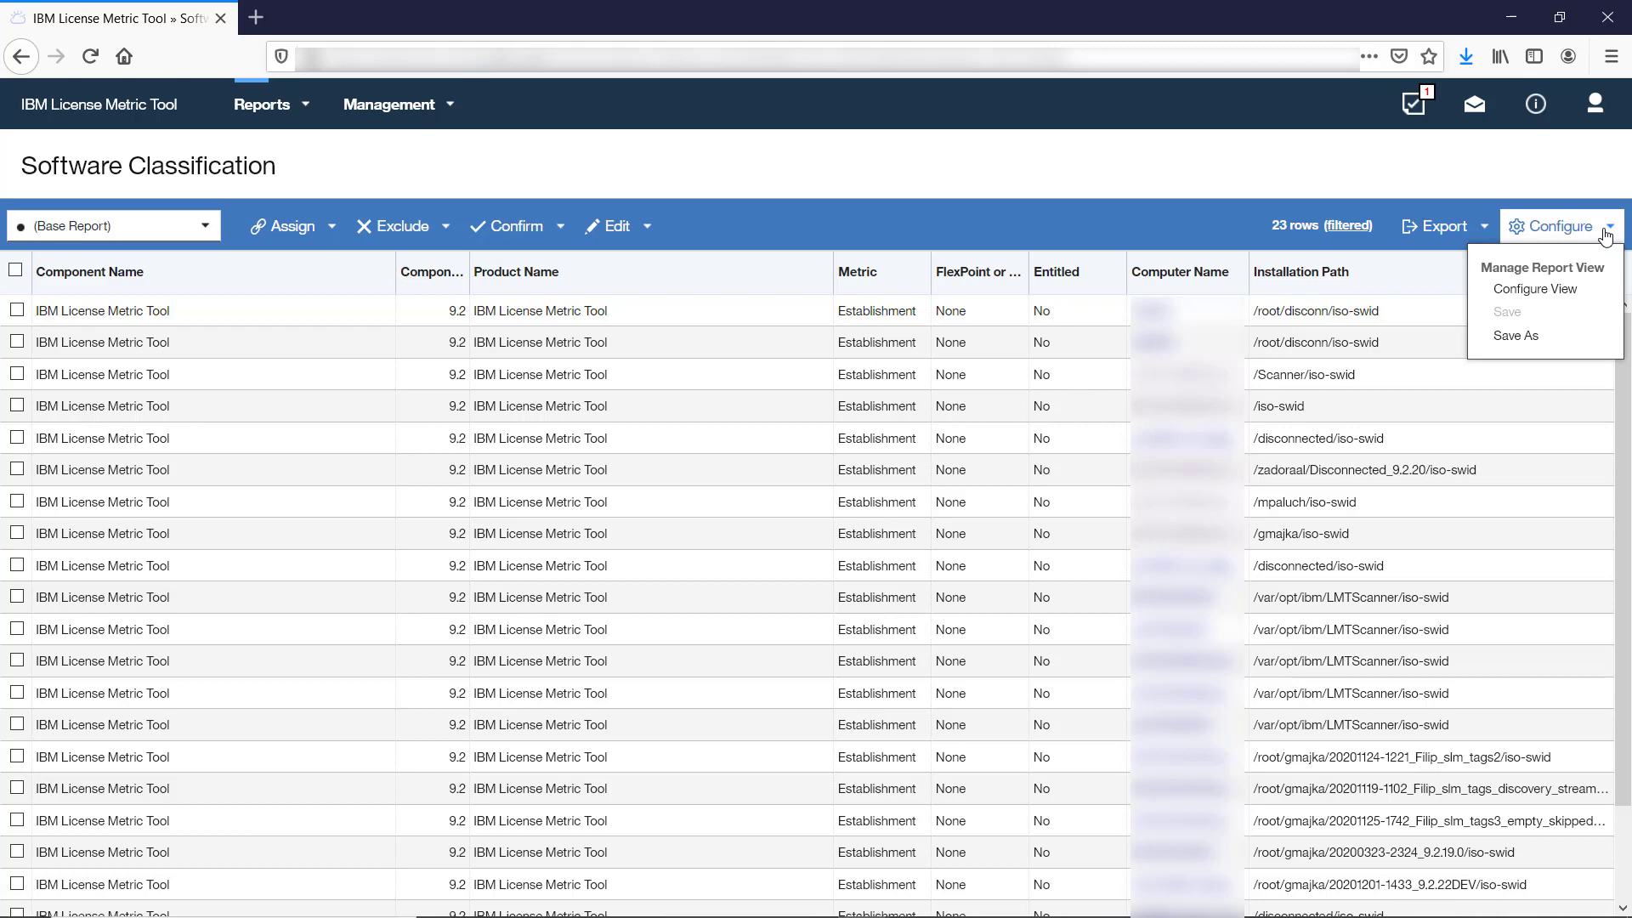
{"action": "left_click", "coordinate": [1518, 335]}
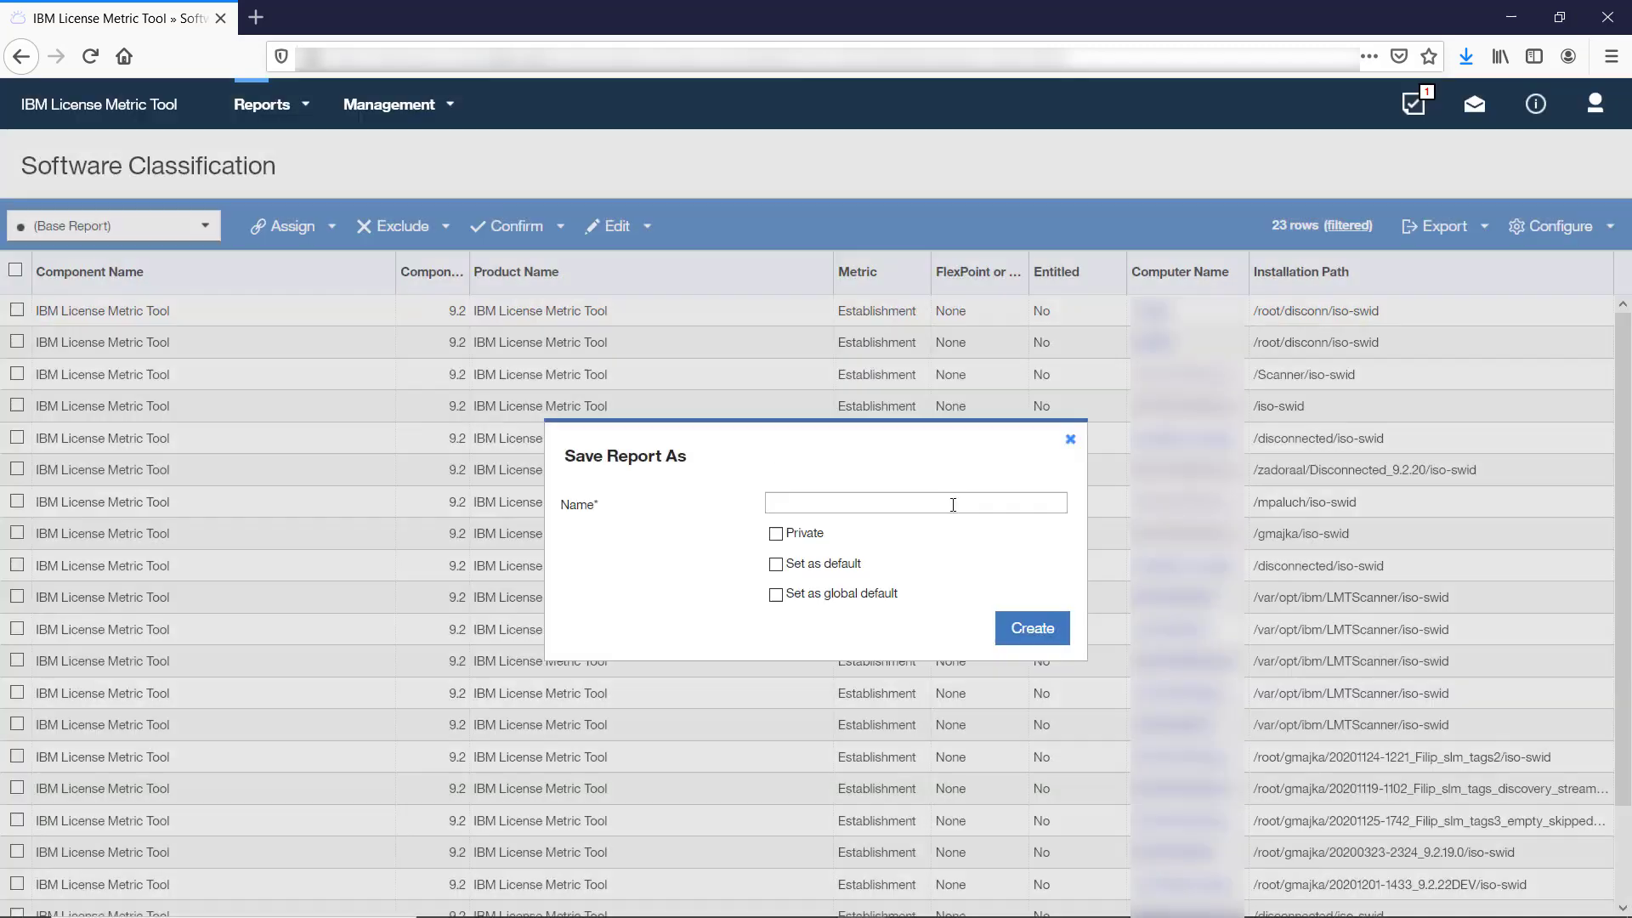
{"action": "type", "text": "My Custom View"}
{"action": "left_click", "coordinate": [777, 534]}
{"action": "left_click", "coordinate": [1008, 629]}
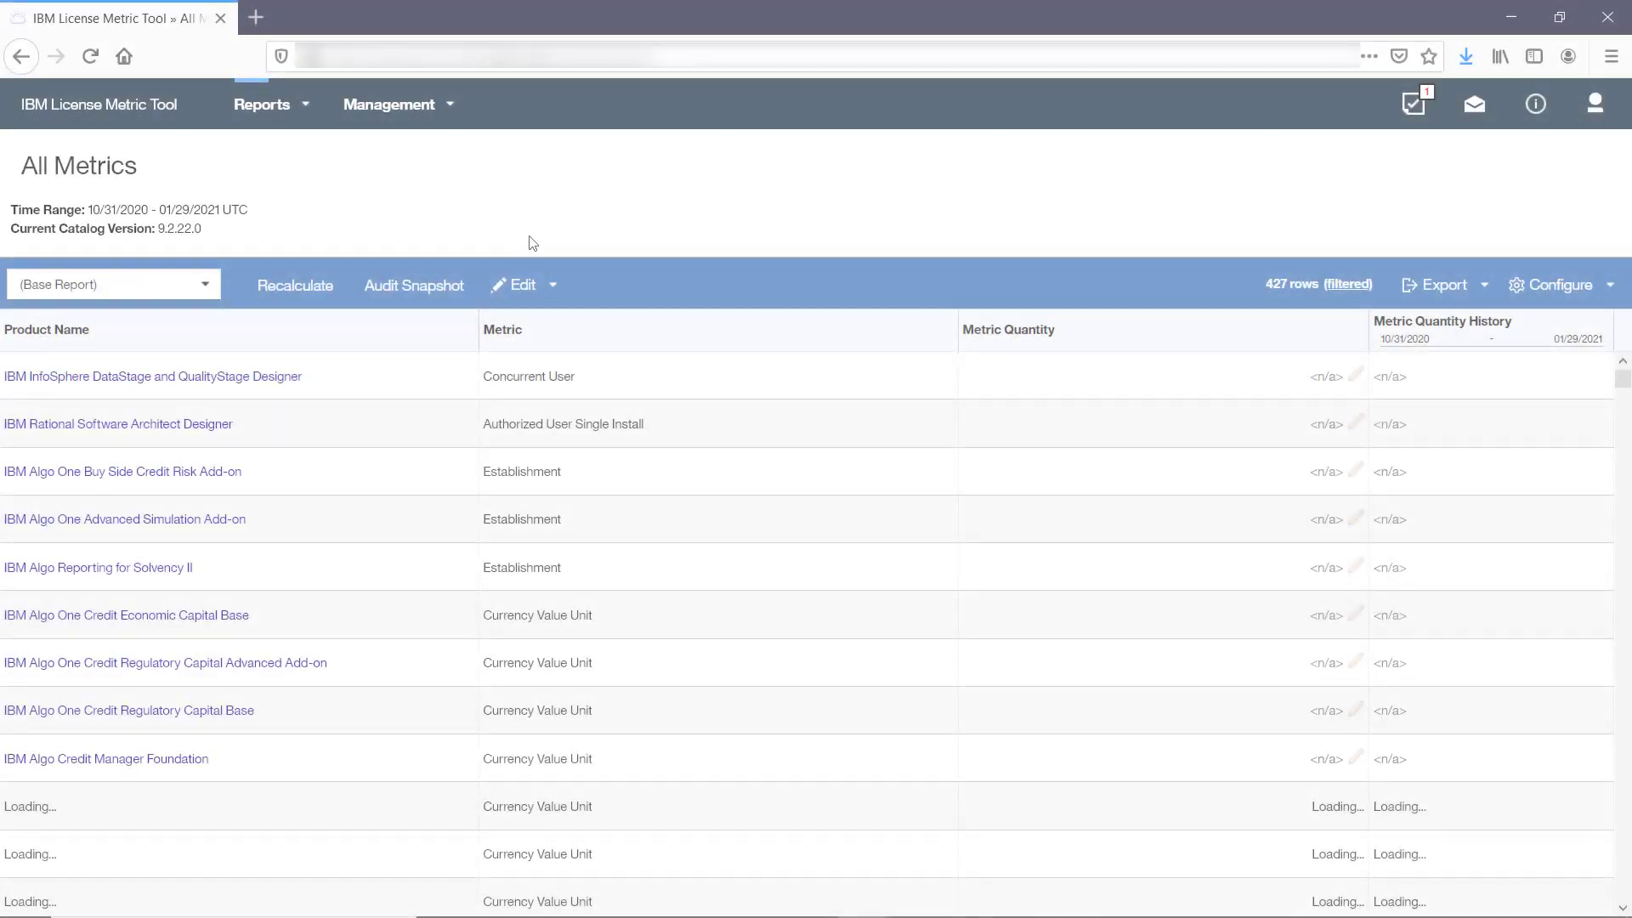
Step: Schedule an export of All Metrics, saving it privately as 'All Metrics - custom' first
{"action": "left_click", "coordinate": [1435, 291]}
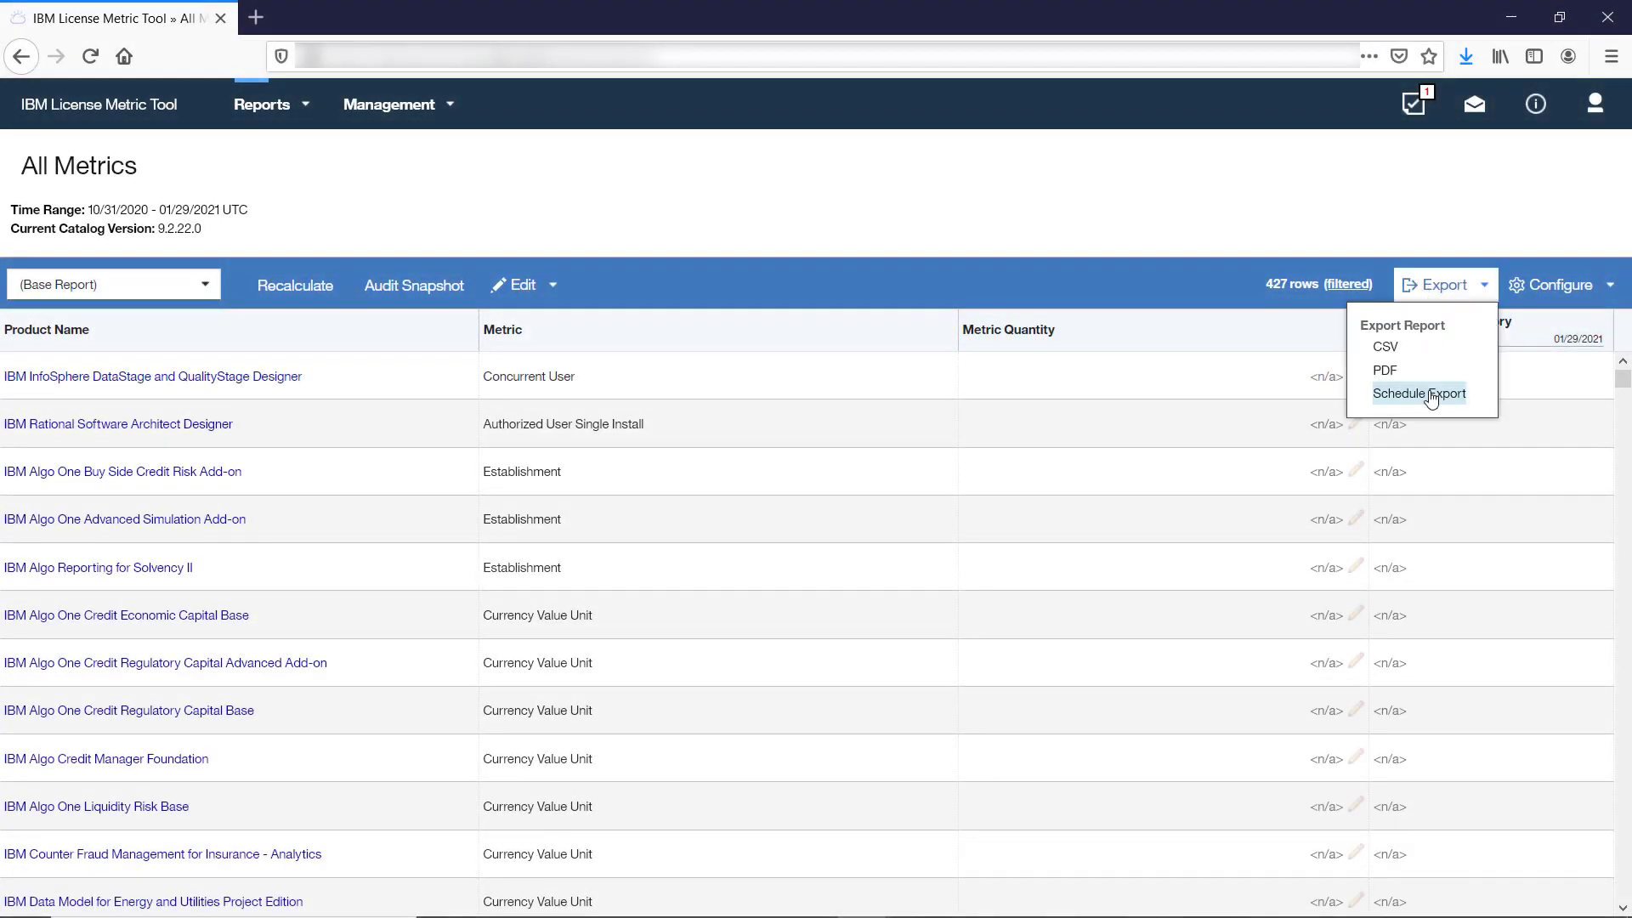
{"action": "left_click", "coordinate": [1431, 395]}
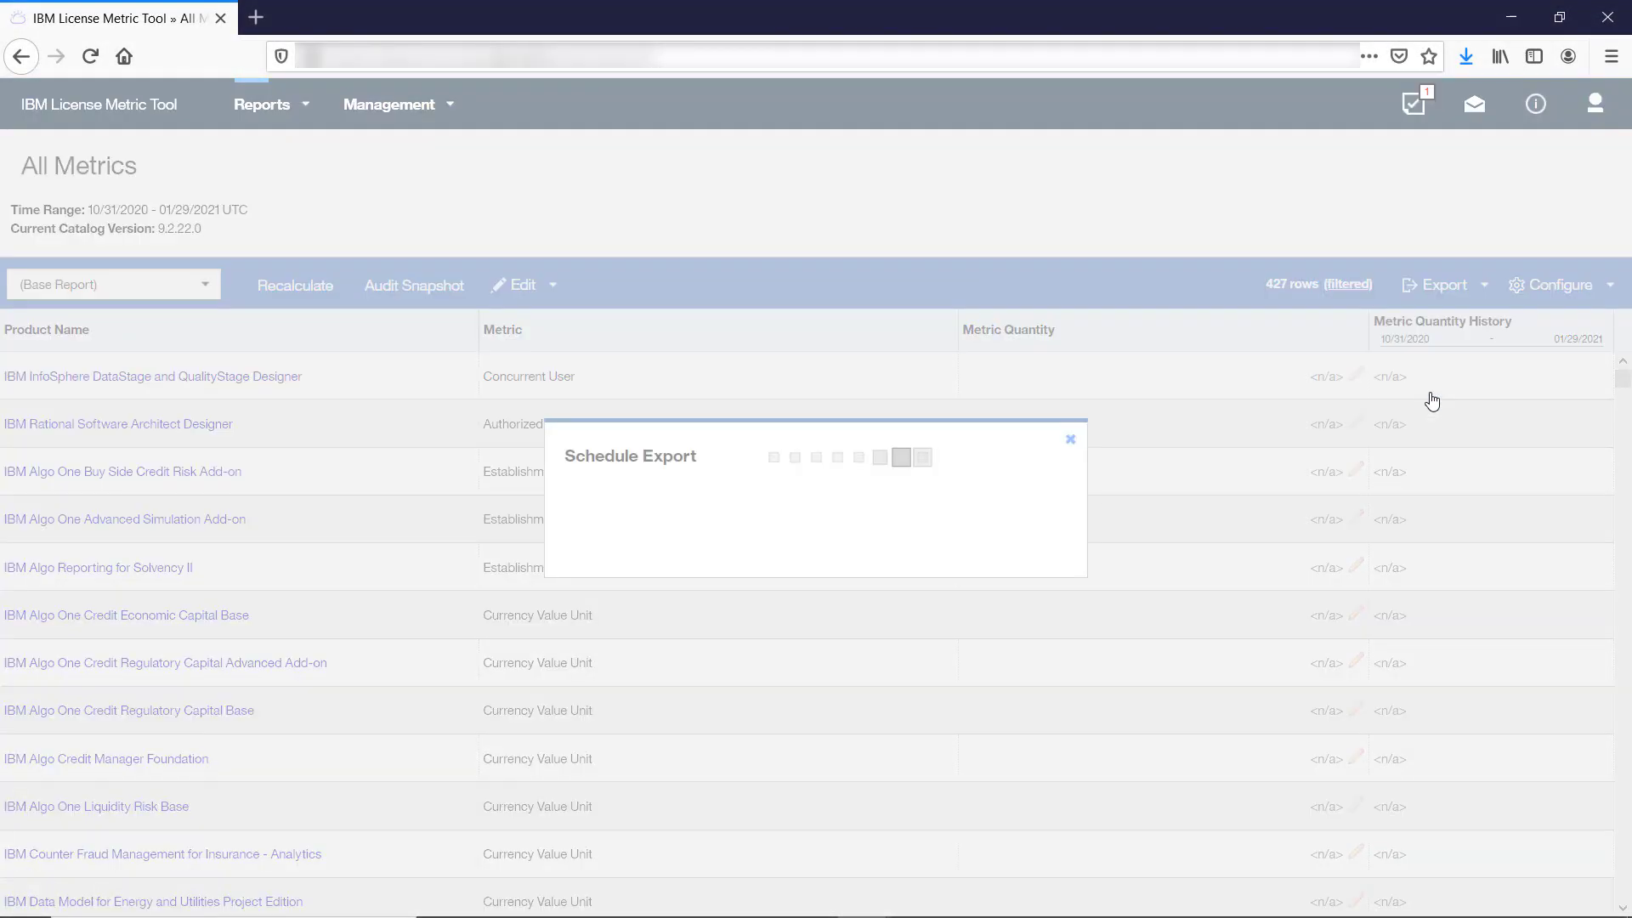
{"action": "type", "text": "All Metrics - custom"}
{"action": "left_click", "coordinate": [775, 558]}
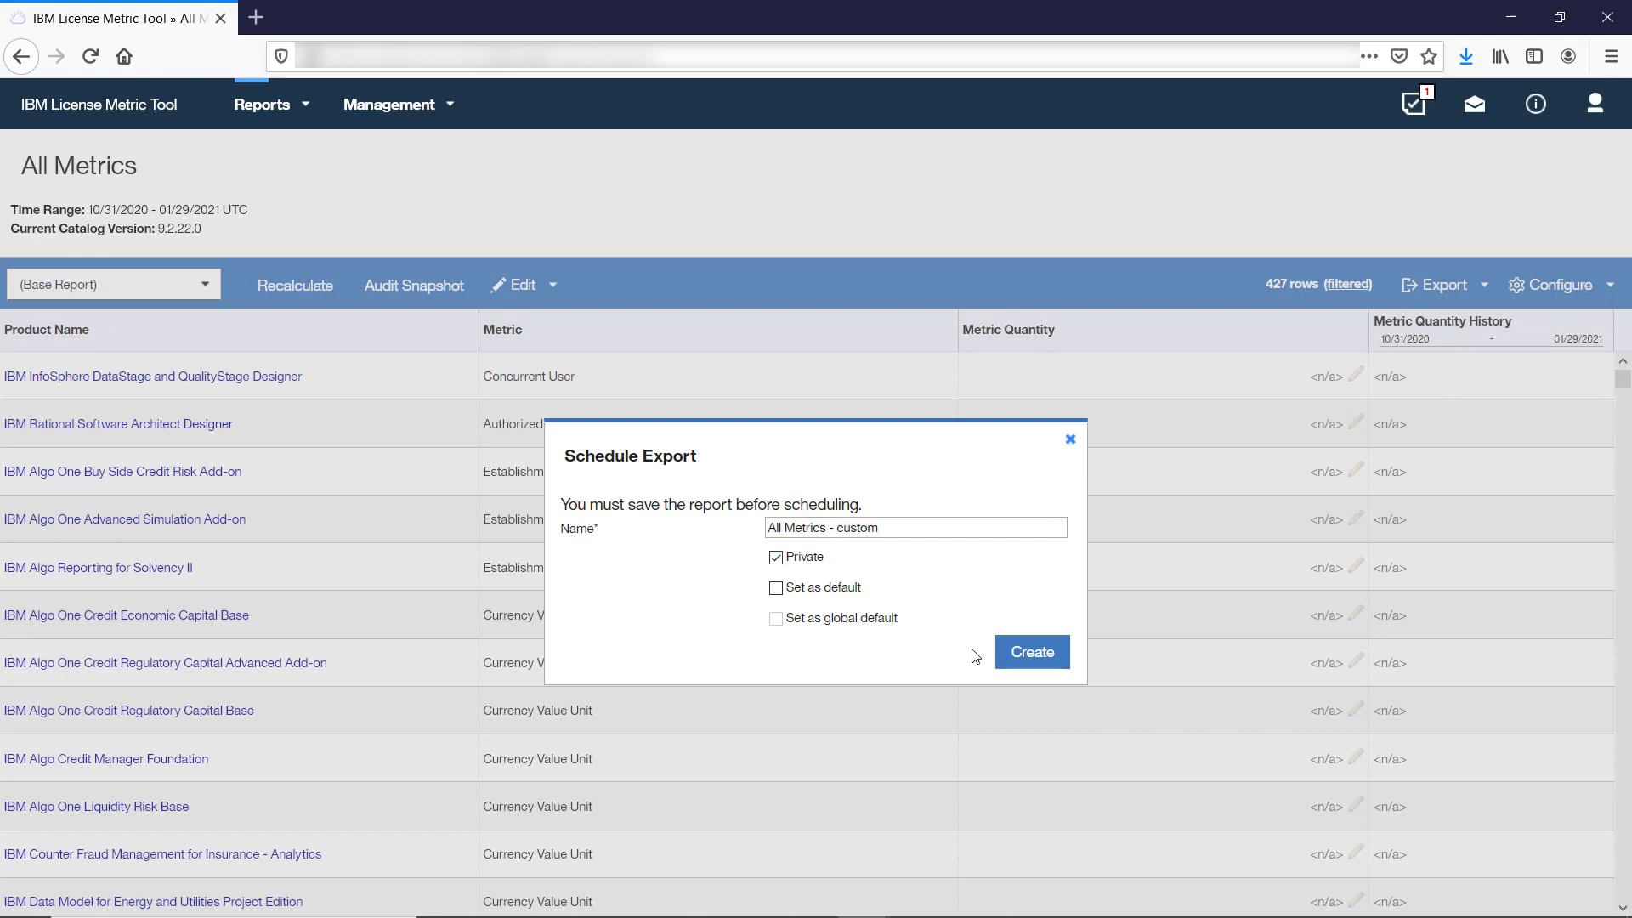
{"action": "left_click", "coordinate": [1029, 653]}
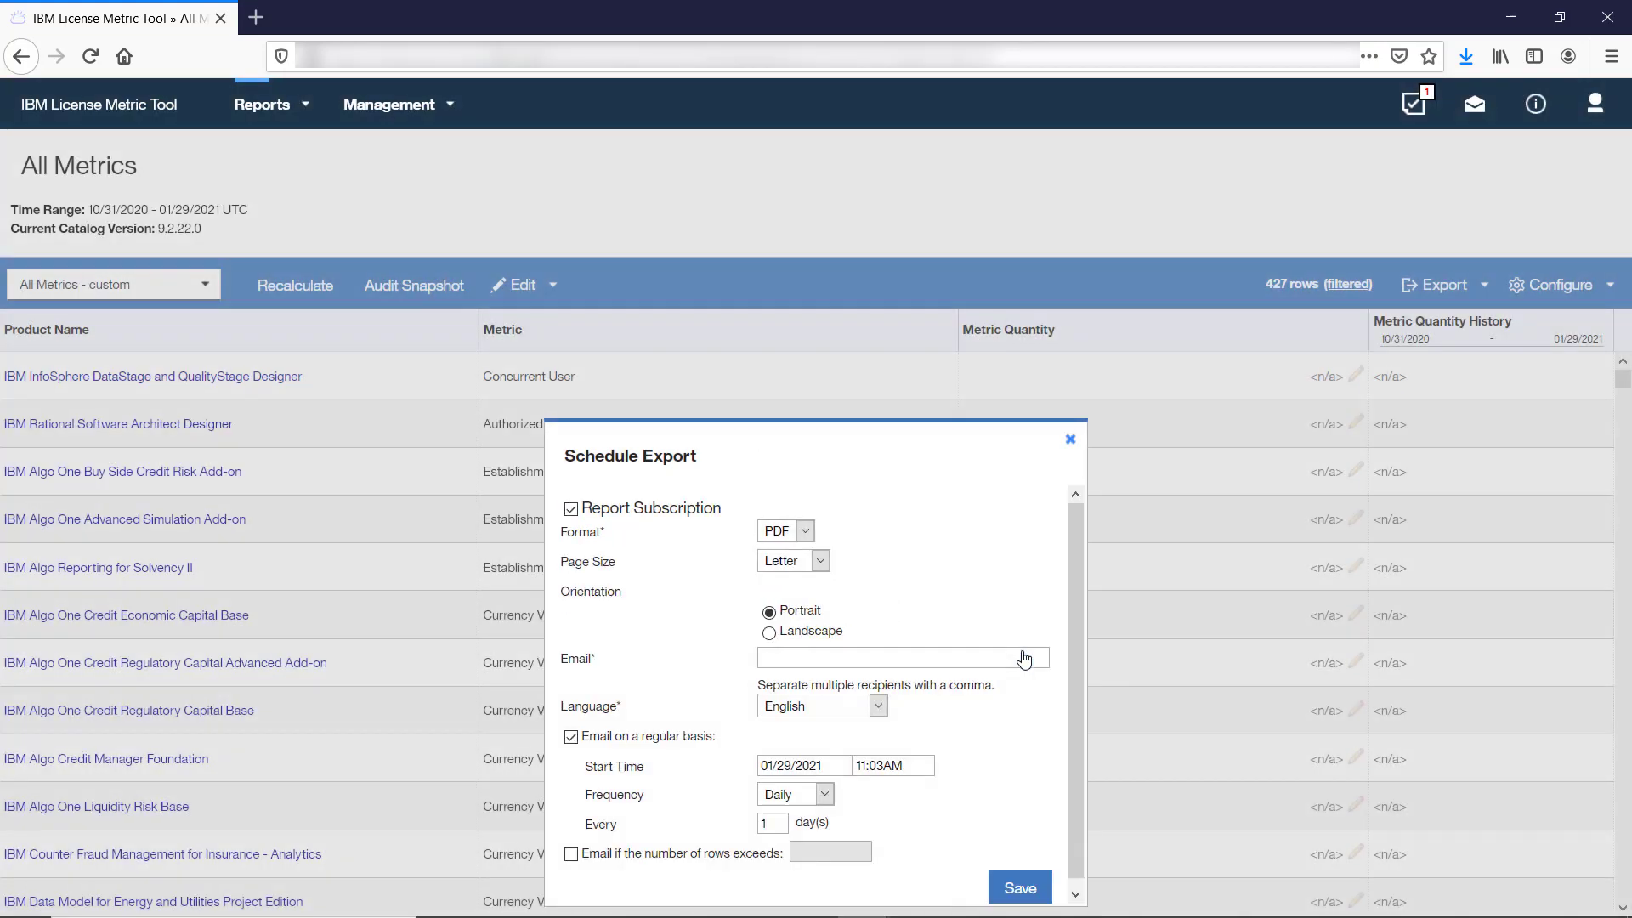